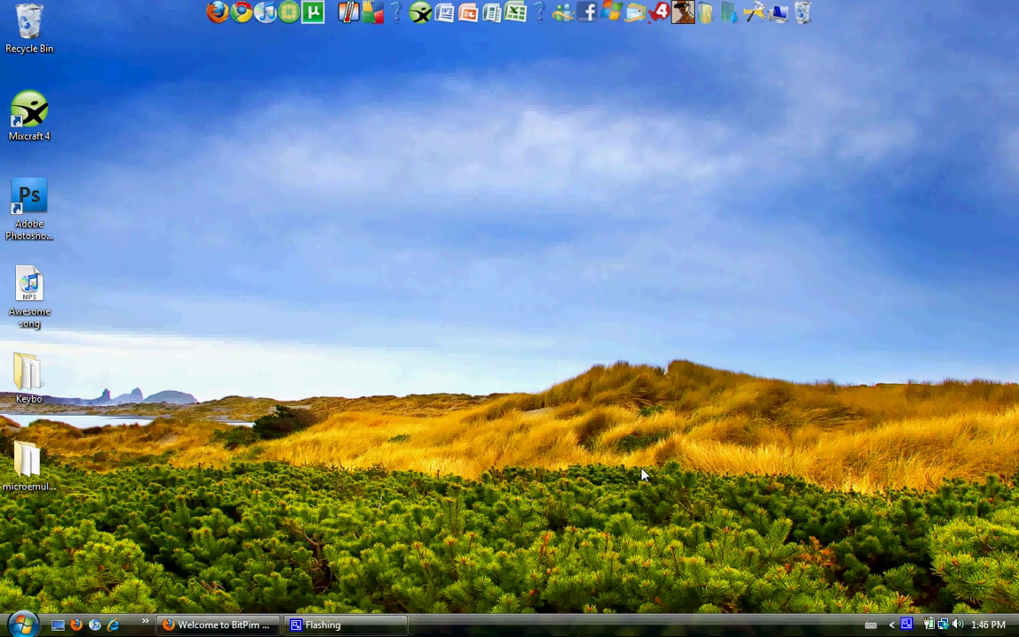
Step: In Firefox, load the vzam.net download address for LGUSBModemDriver_WHQL_Eng_Ver_4.8.1.exe in the second tab and close that tab
left_click(252, 624)
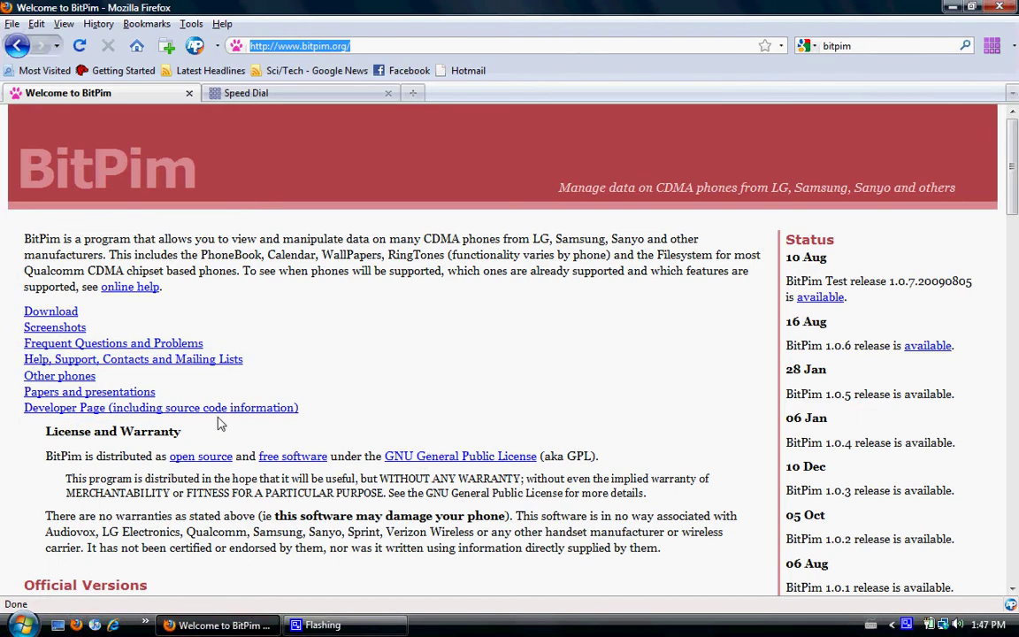
left_click(333, 95)
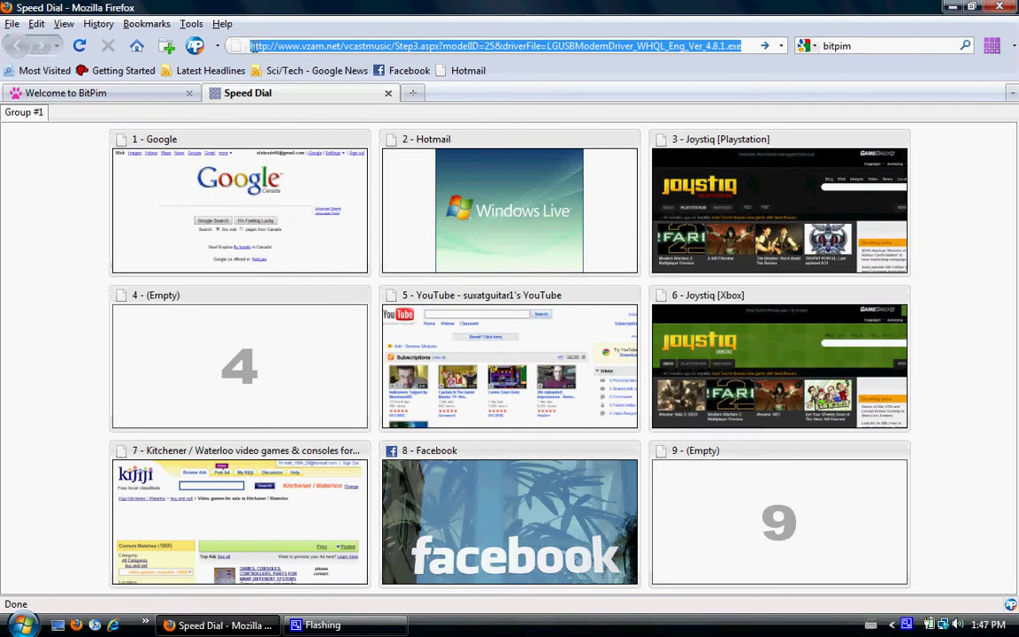
key("Return")
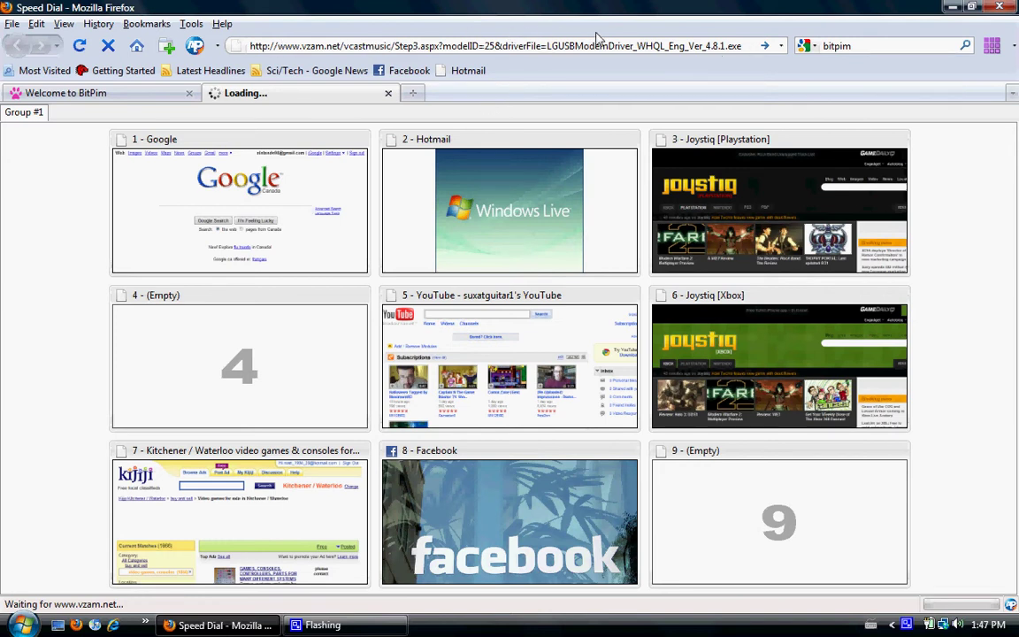
left_click(388, 94)
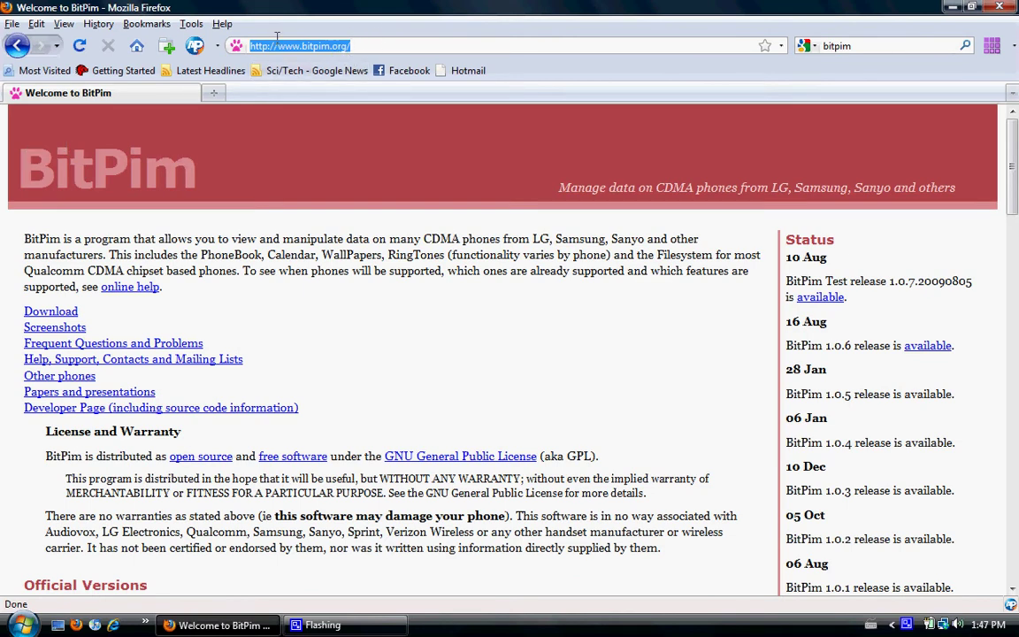
Step: Open the Windows 2000/XP/Vista download of BitPim 1.0.6 from the BitPim site, and close the browser
left_click(358, 256)
left_click(42, 313)
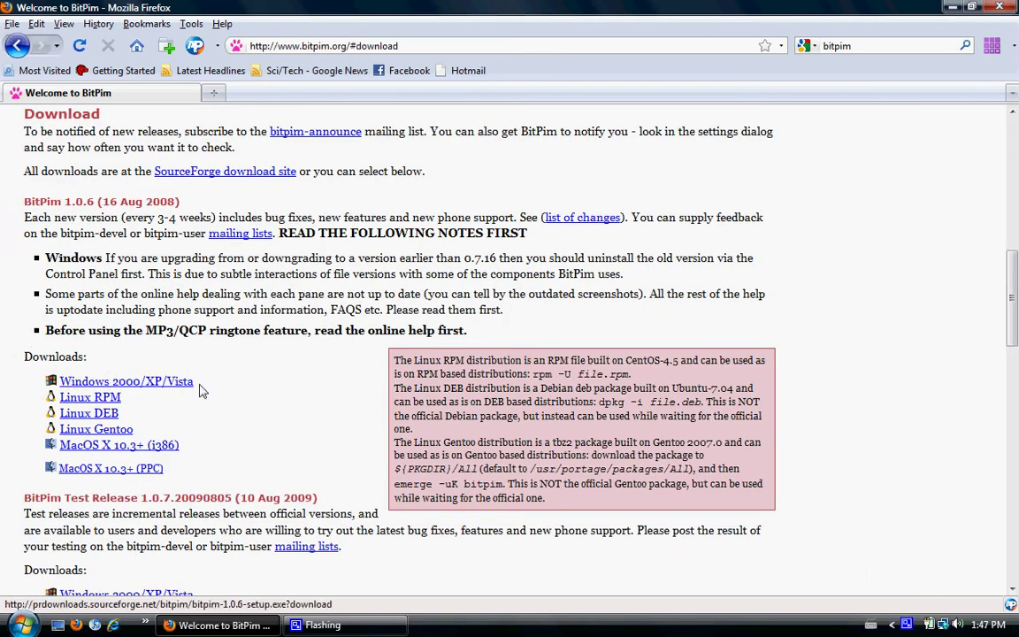
left_click(89, 382)
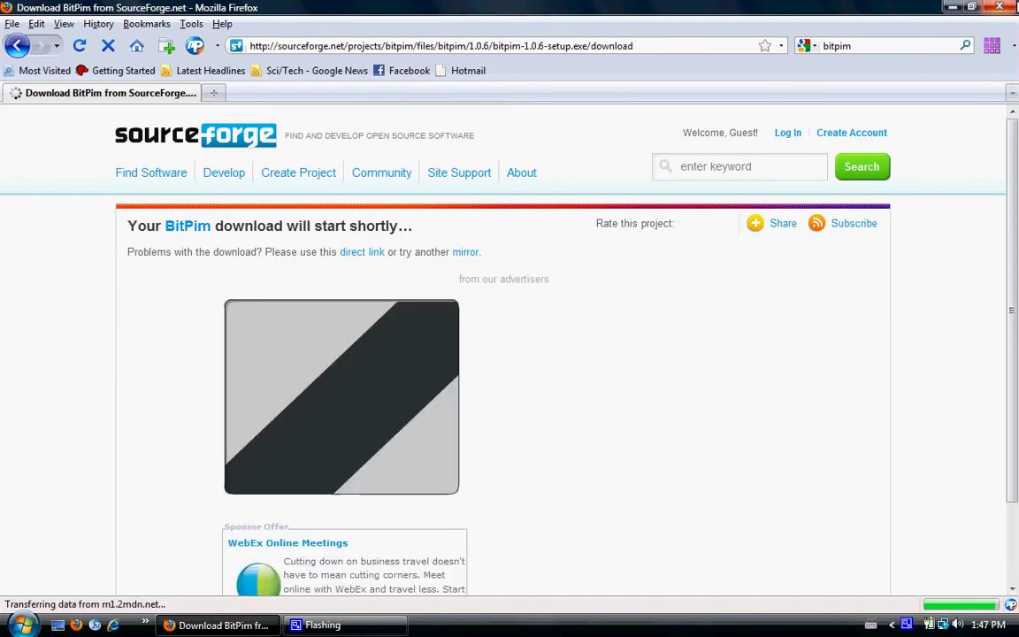
key("alt+F4")
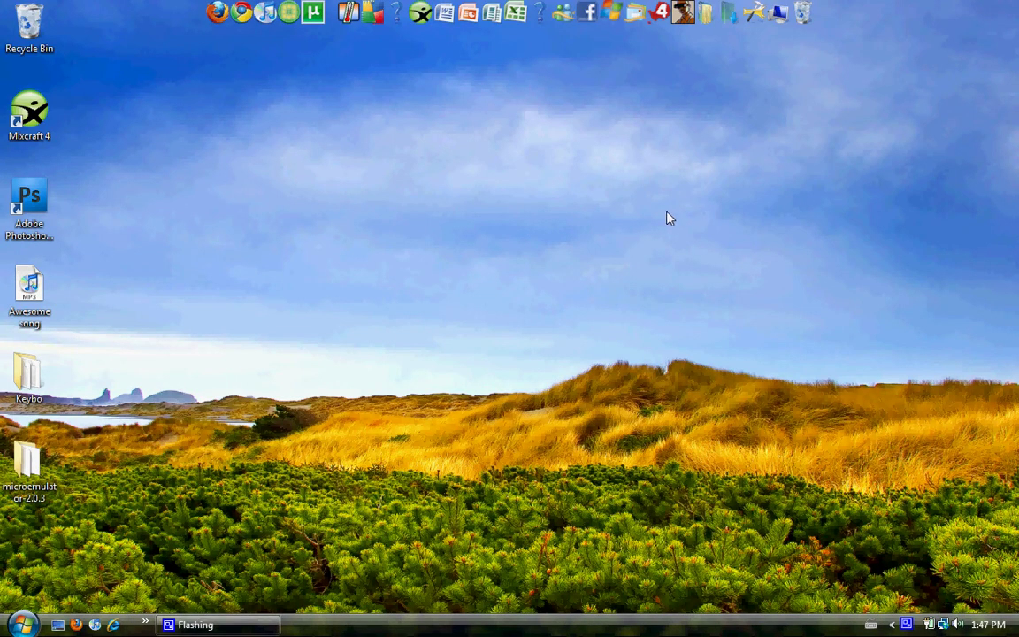
Step: Launch BitPim and open its settings
left_click(22, 625)
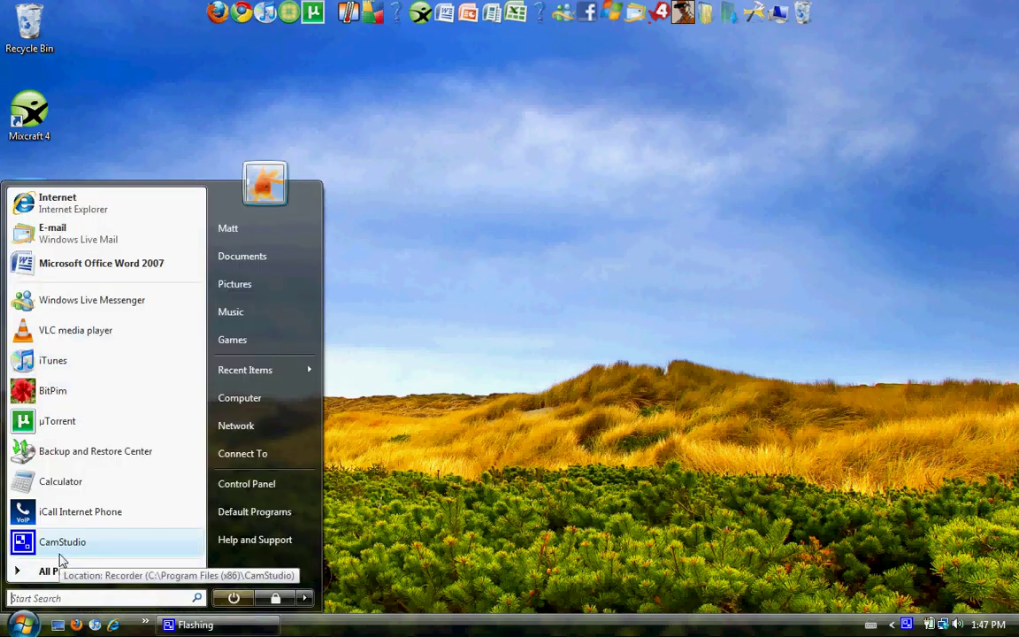
left_click(70, 402)
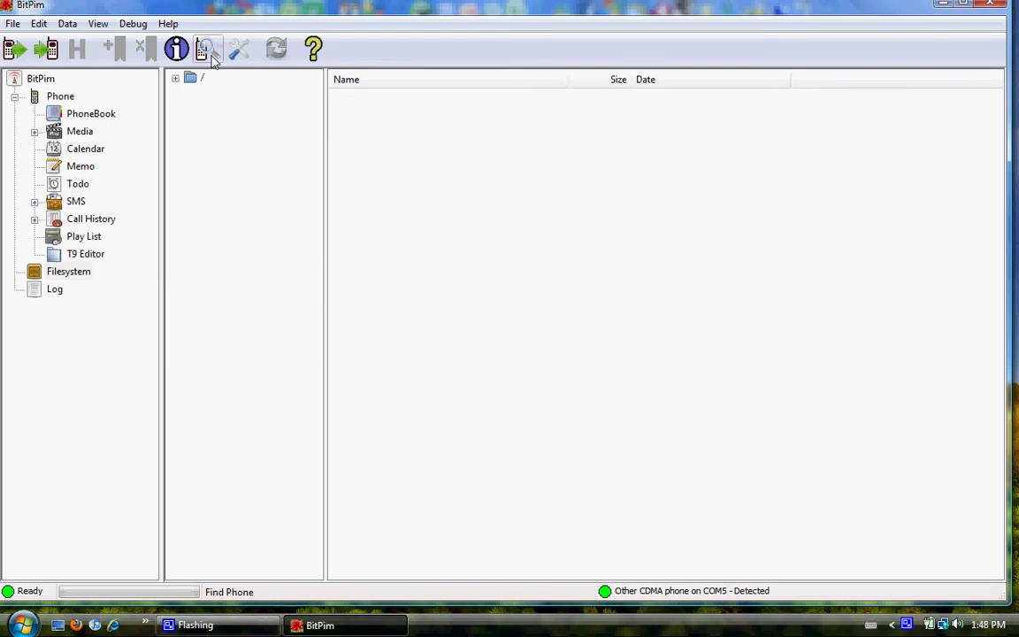
left_click(40, 24)
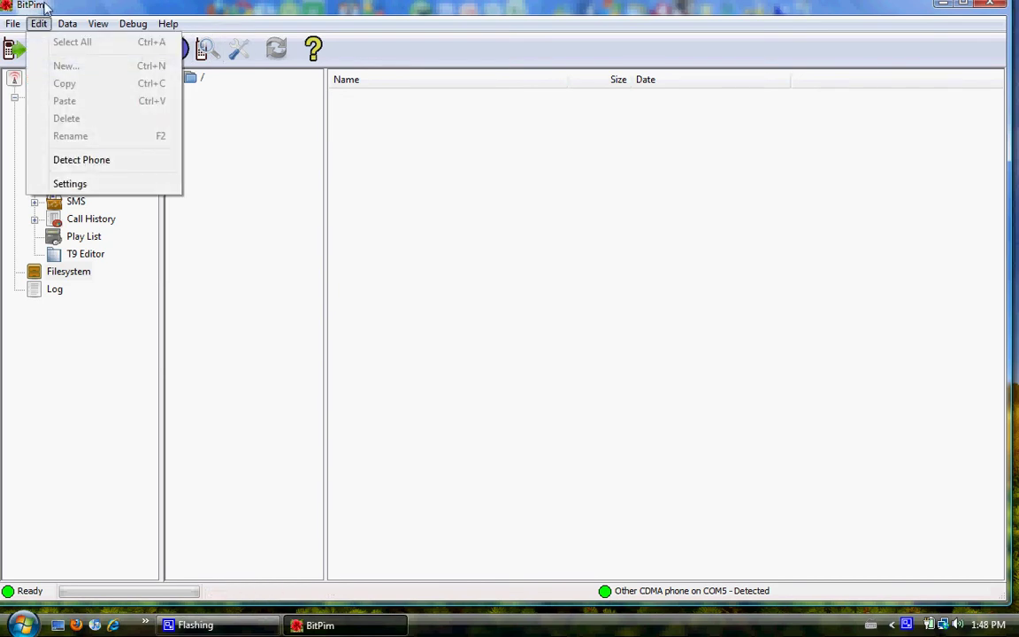
left_click(40, 24)
left_click(40, 24)
left_click(64, 183)
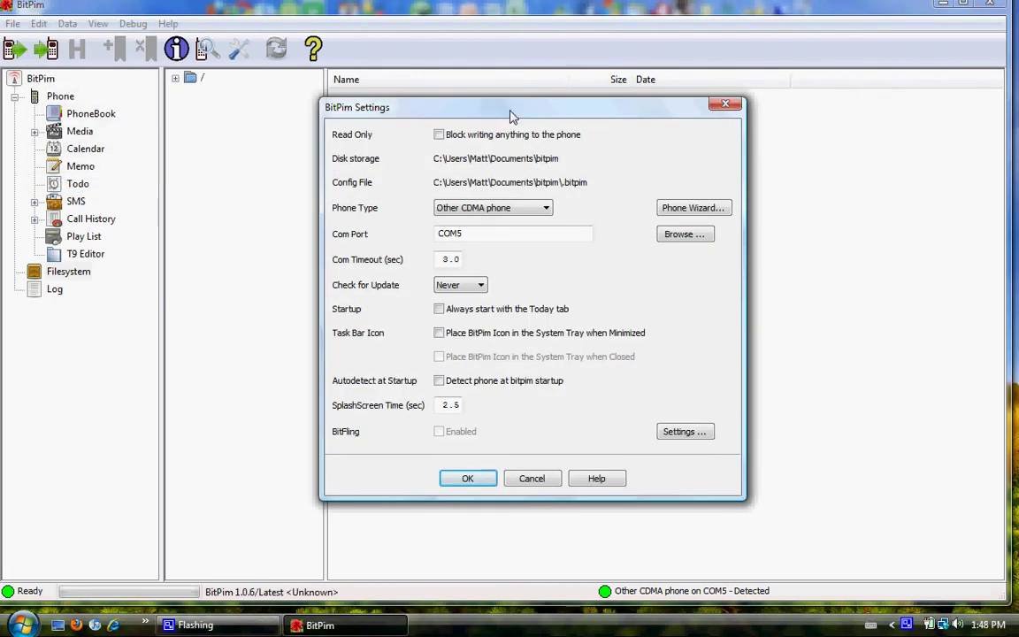
Step: In the phone wizard, choose carrier Telus Mobility, manufacturer LG and model LG-VX9100 (enV 2), and continue to the port settings
left_click(675, 209)
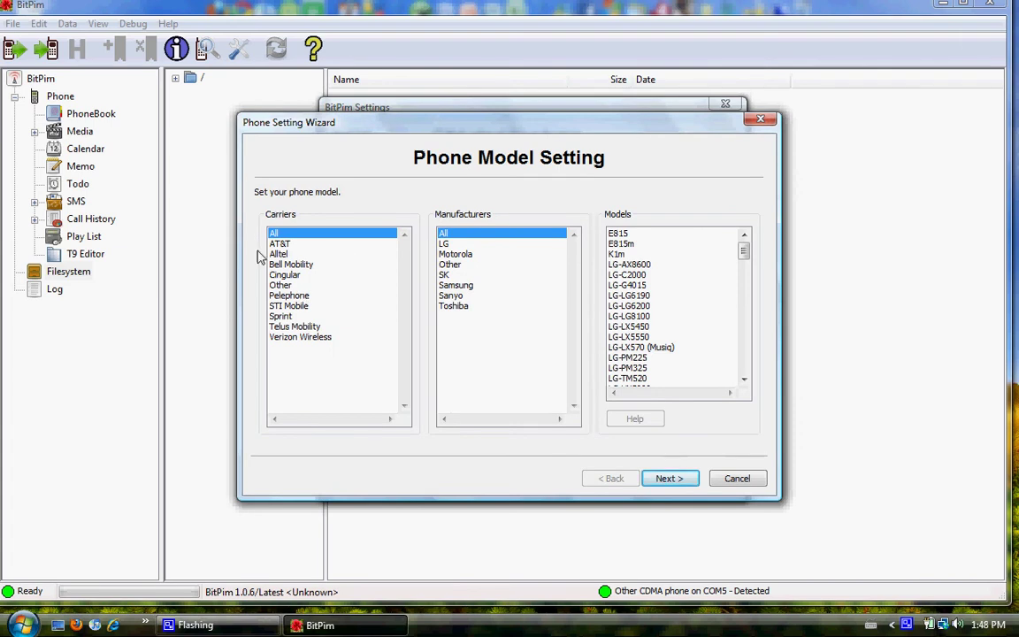
left_click(281, 340)
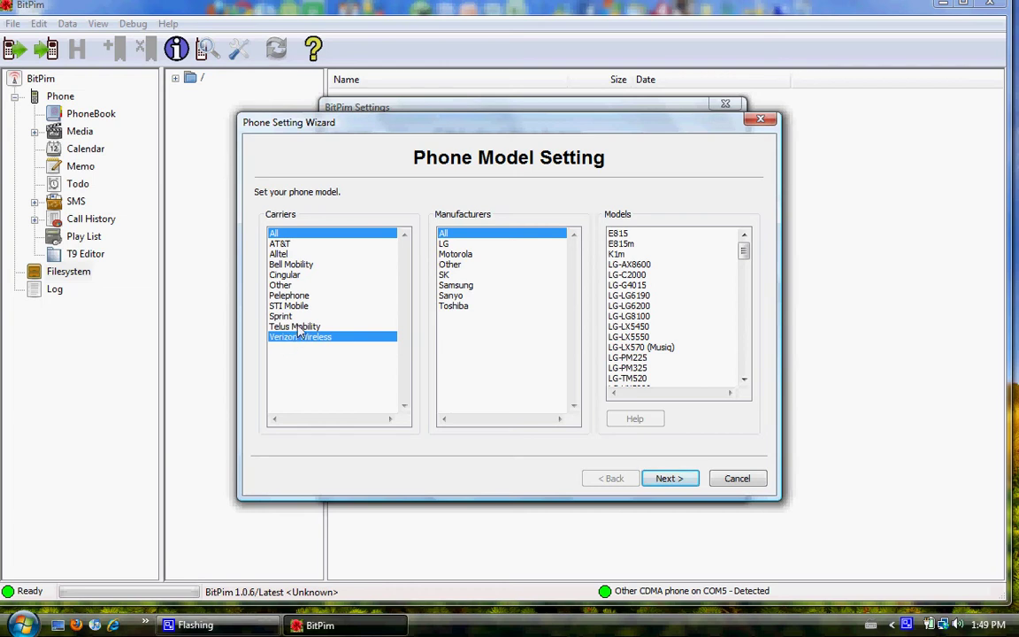
left_click_drag(291, 341, 311, 333)
left_click(311, 328)
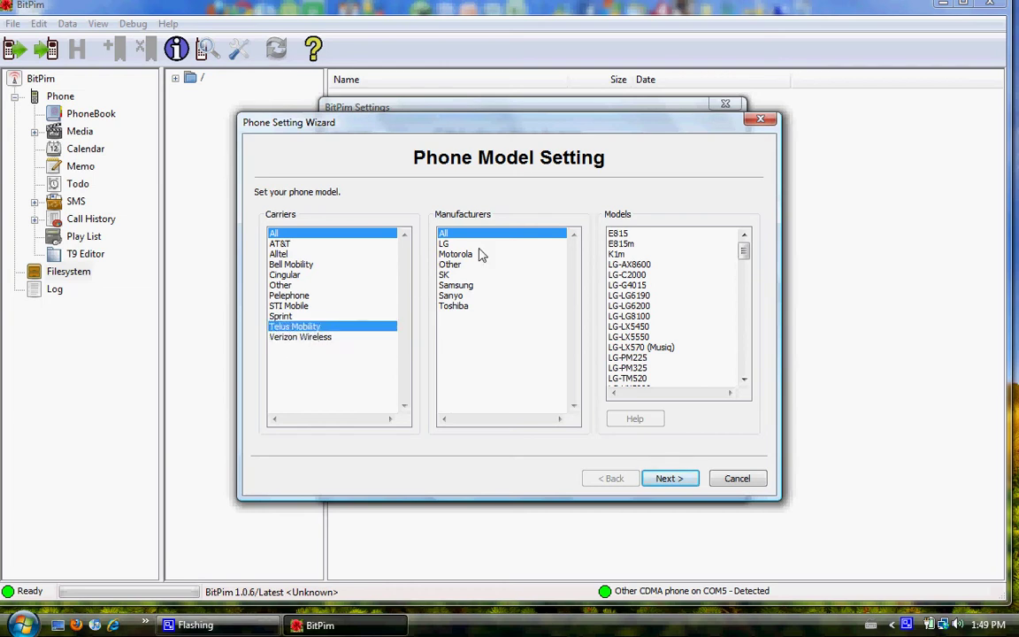
left_click(452, 244)
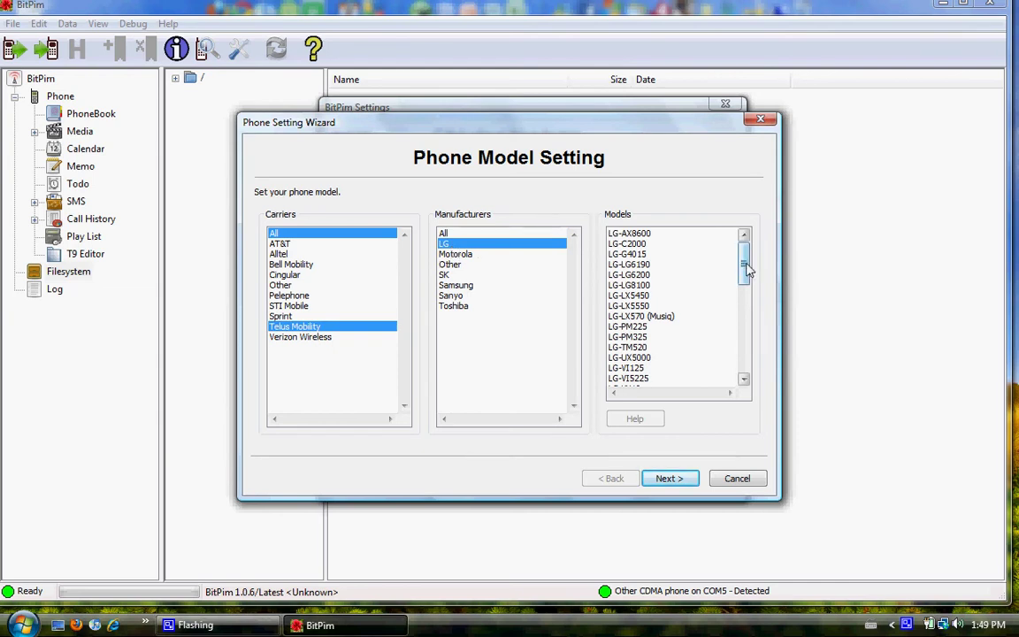
left_click_drag(744, 268, 732, 352)
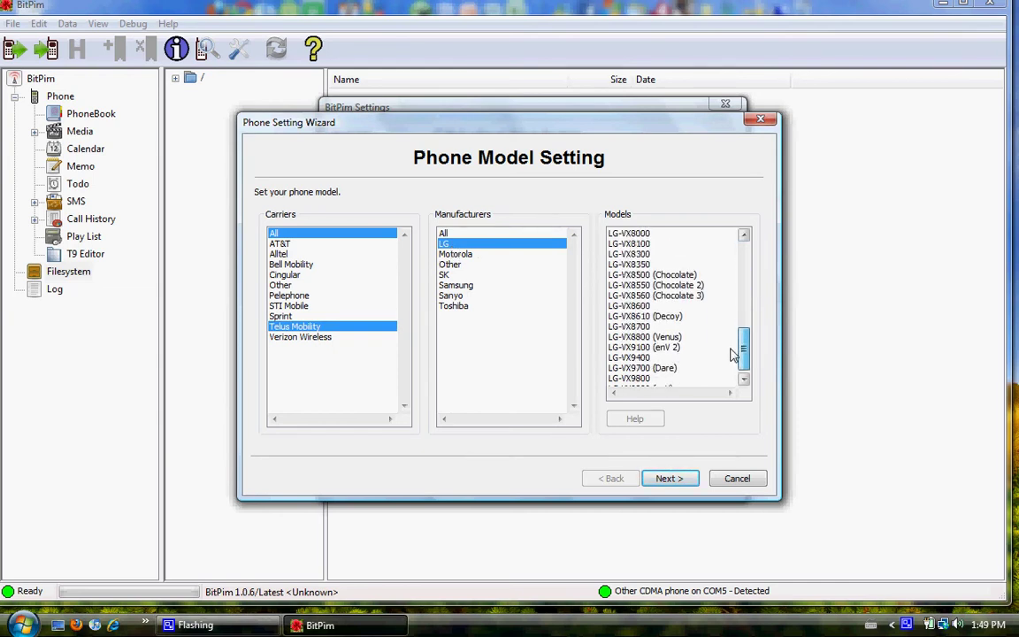
left_click(638, 350)
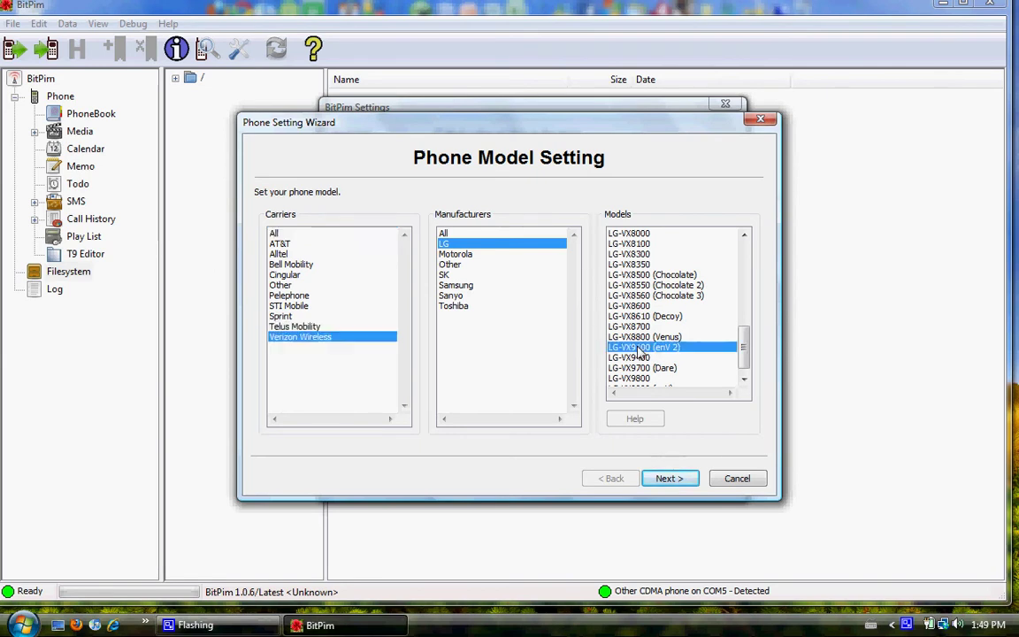
left_click(665, 478)
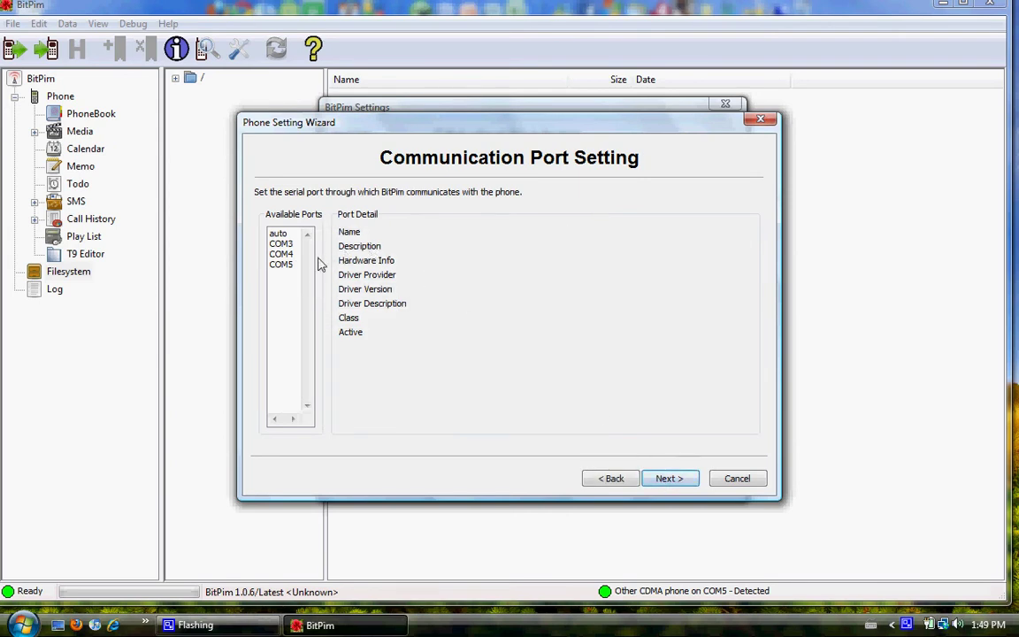
Step: Choose COM5 as the communication port, finish the phone wizard and save the BitPim settings
left_click(281, 265)
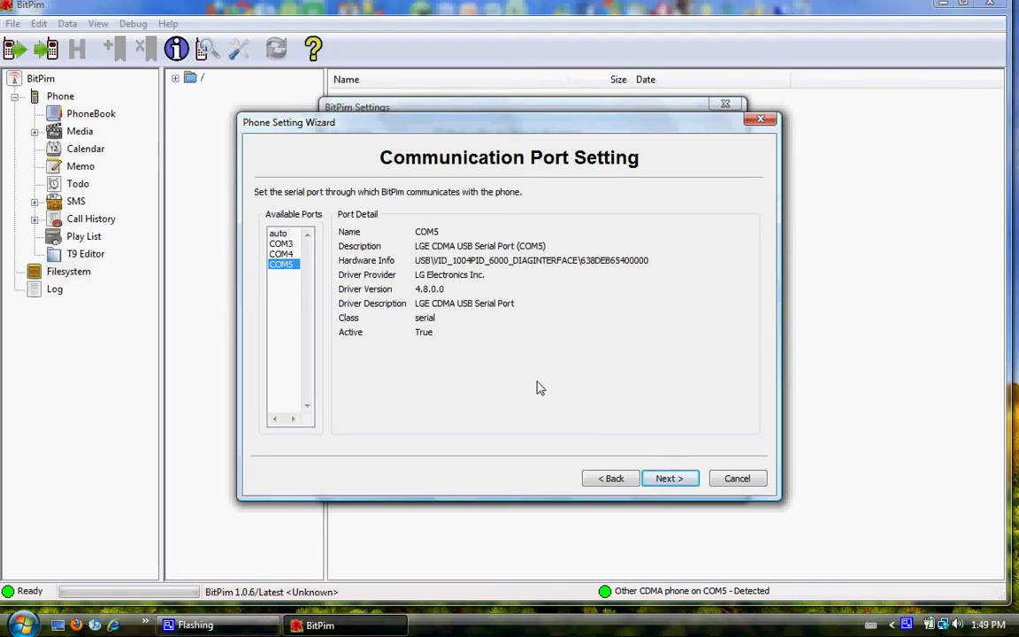
left_click(671, 479)
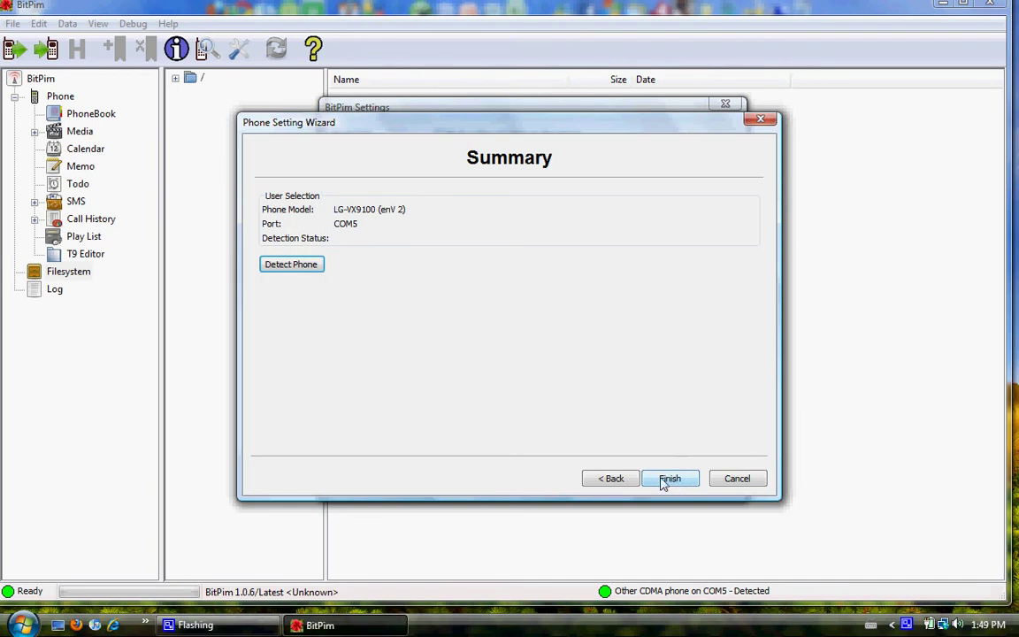
left_click(665, 482)
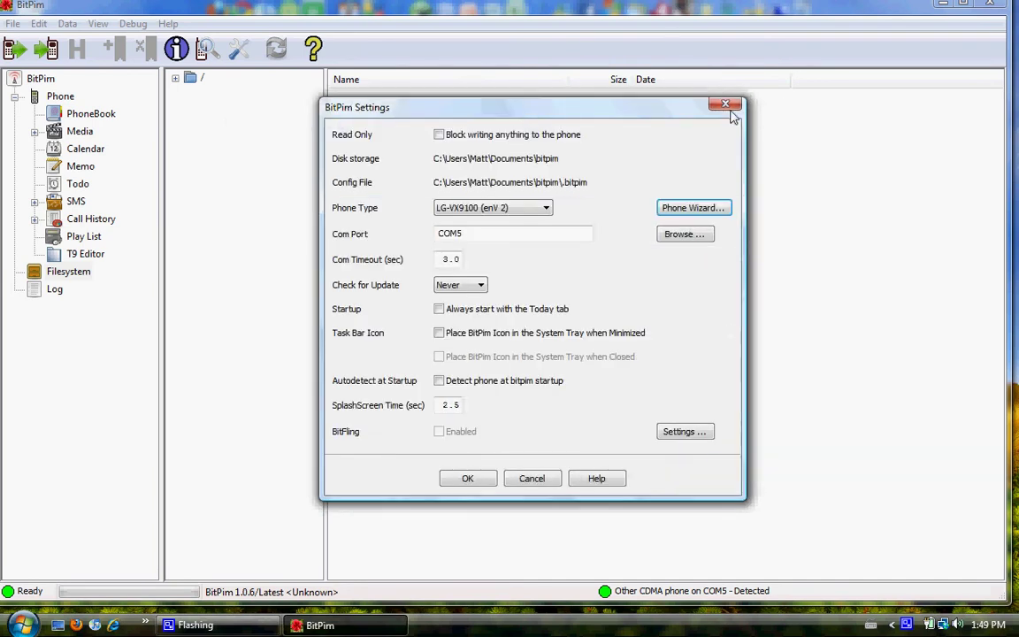
left_click(468, 479)
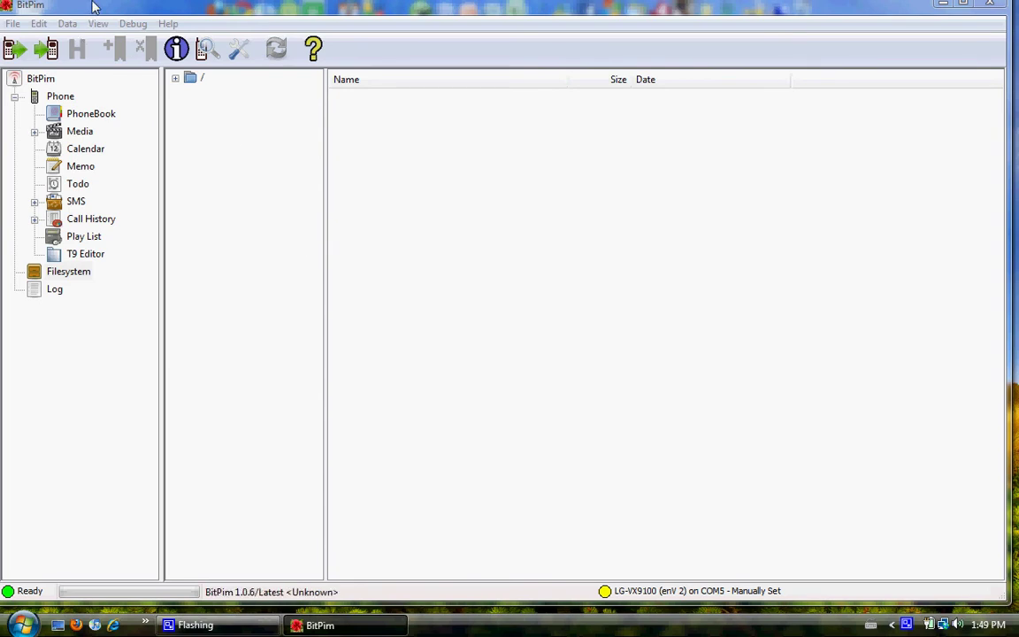
Step: Go to the phone's filesystem and expand its root folder
left_click(68, 24)
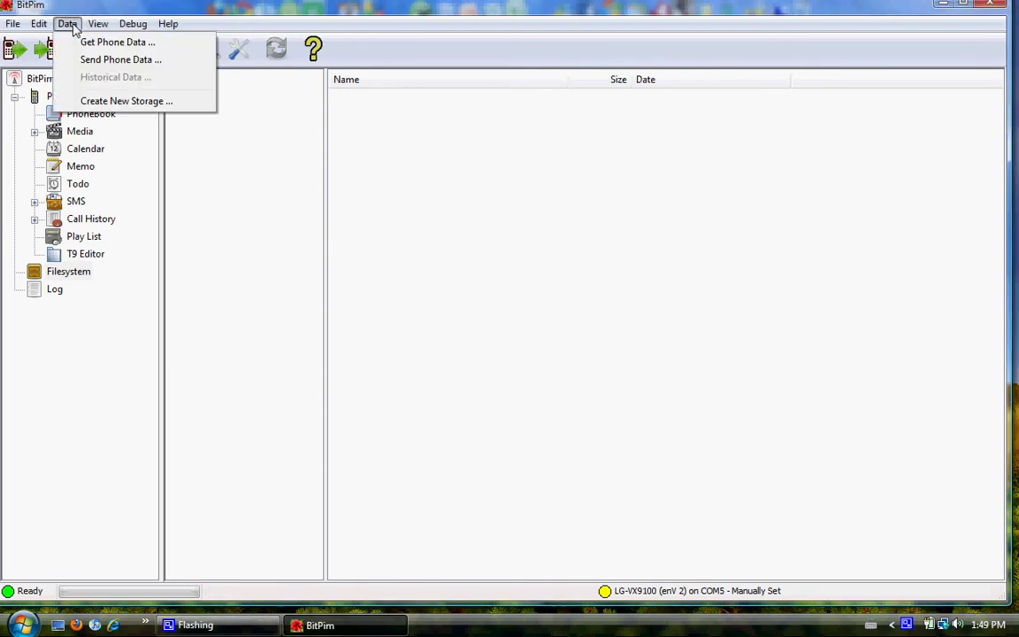
mouse_move(42, 24)
mouse_move(97, 24)
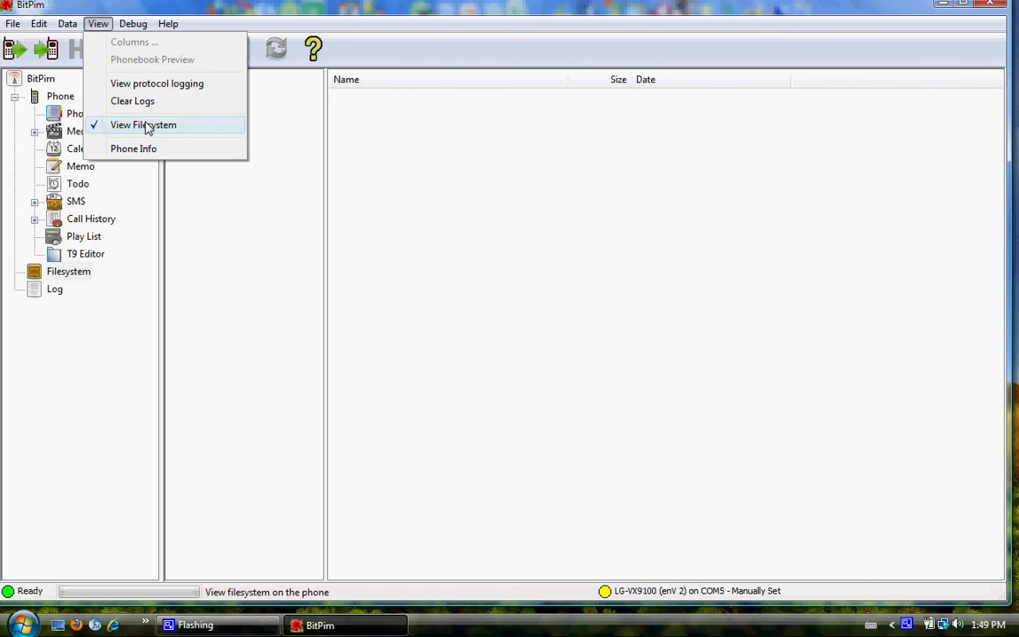
left_click(97, 128)
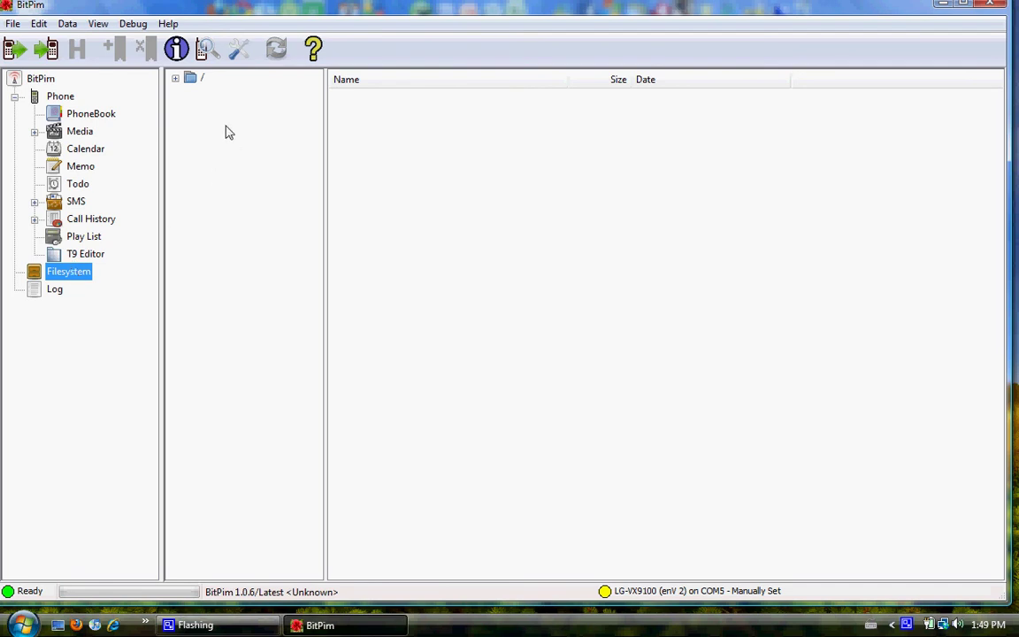
left_click(177, 80)
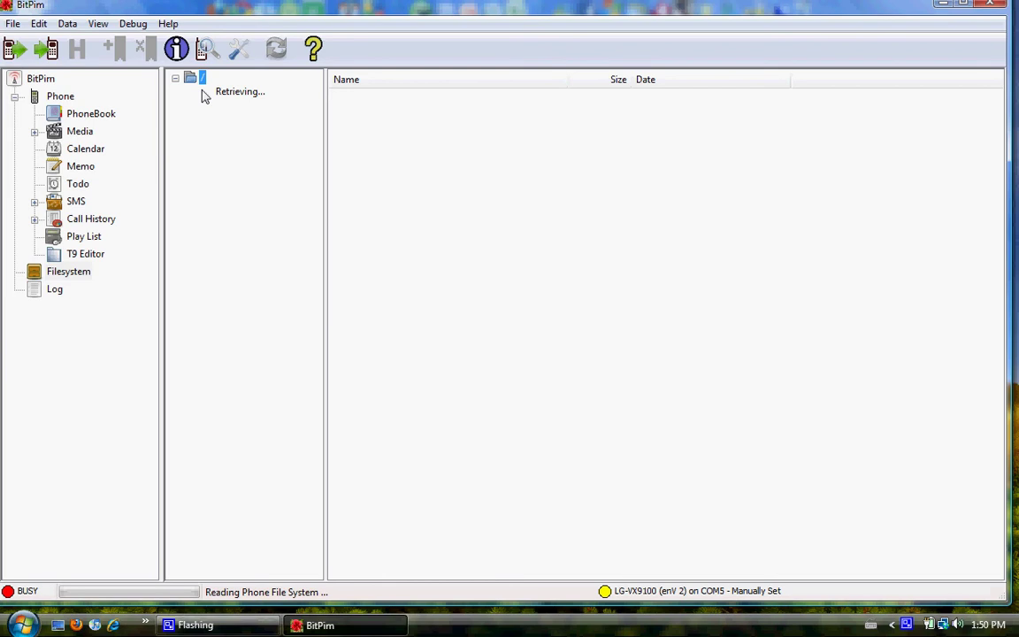
Step: Switch to Firefox and search Google for "opera mini advanced"
left_click(336, 627)
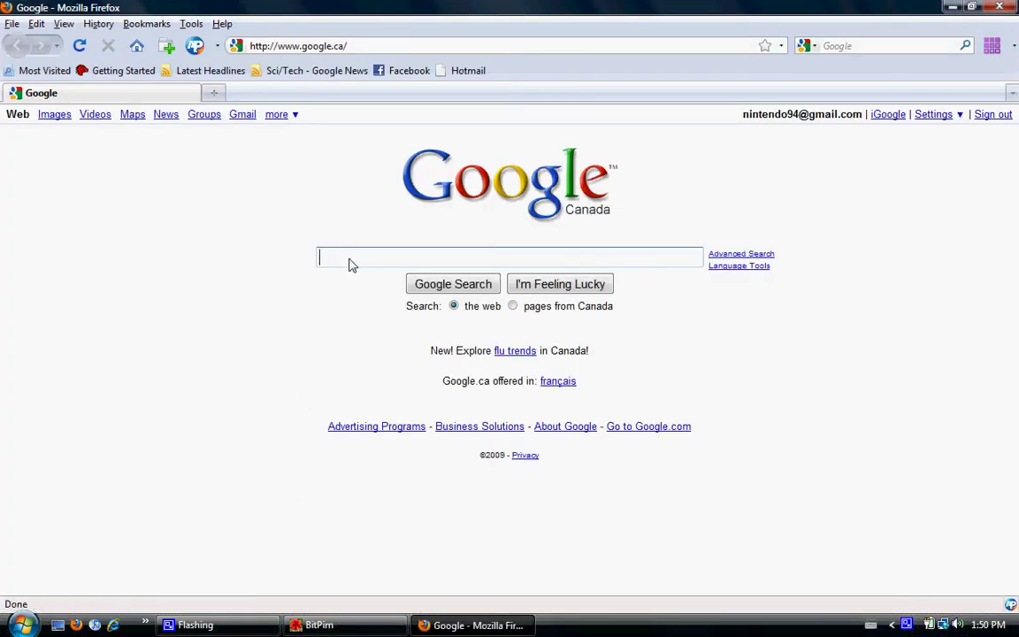
type("pera mini")
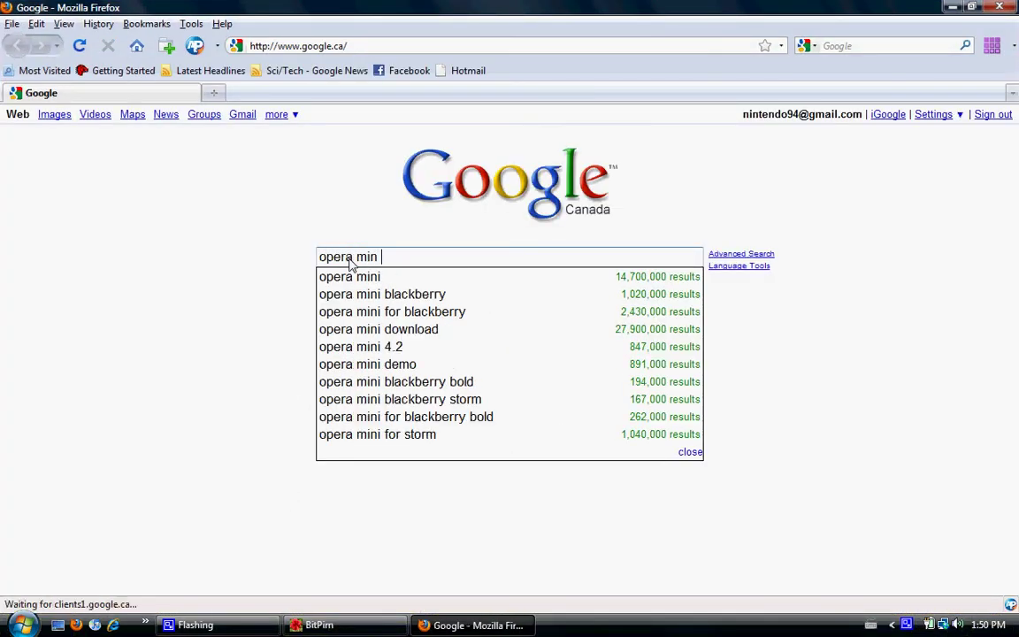
key("BackSpace")
type("i advanced")
key("Return")
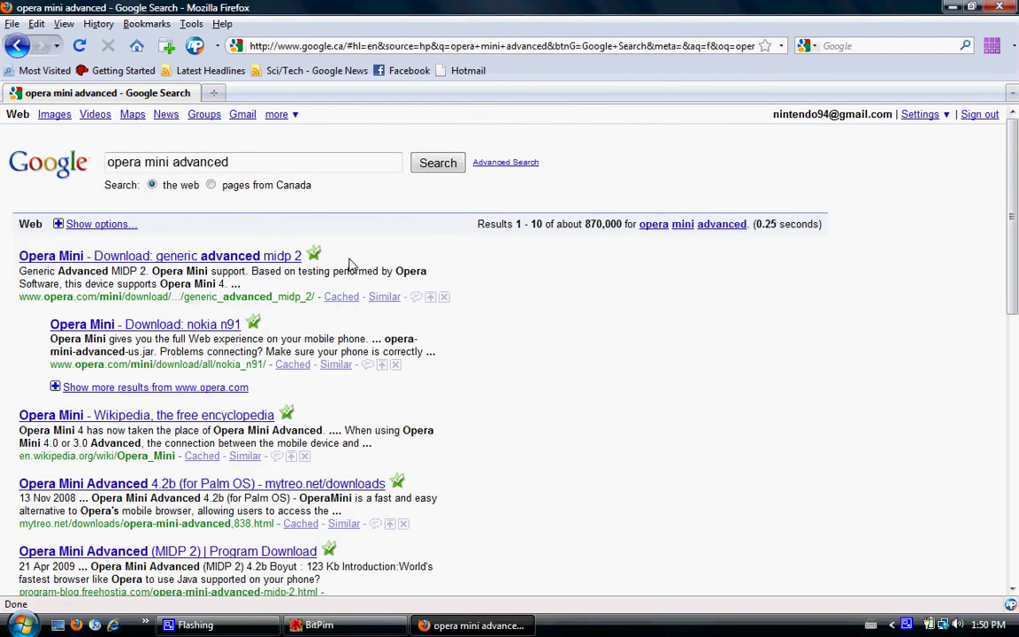
Step: Open Opera's generic advanced midp 2 download page from the results and set the Opera Mini language to English (US)
left_click(271, 259)
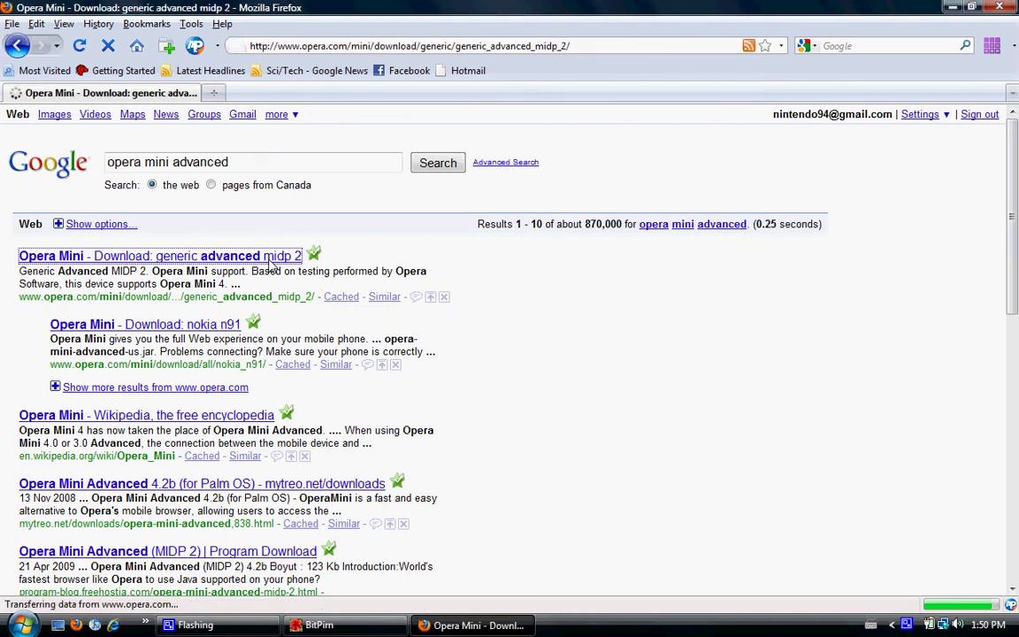
scroll(286, 303, "down", 2)
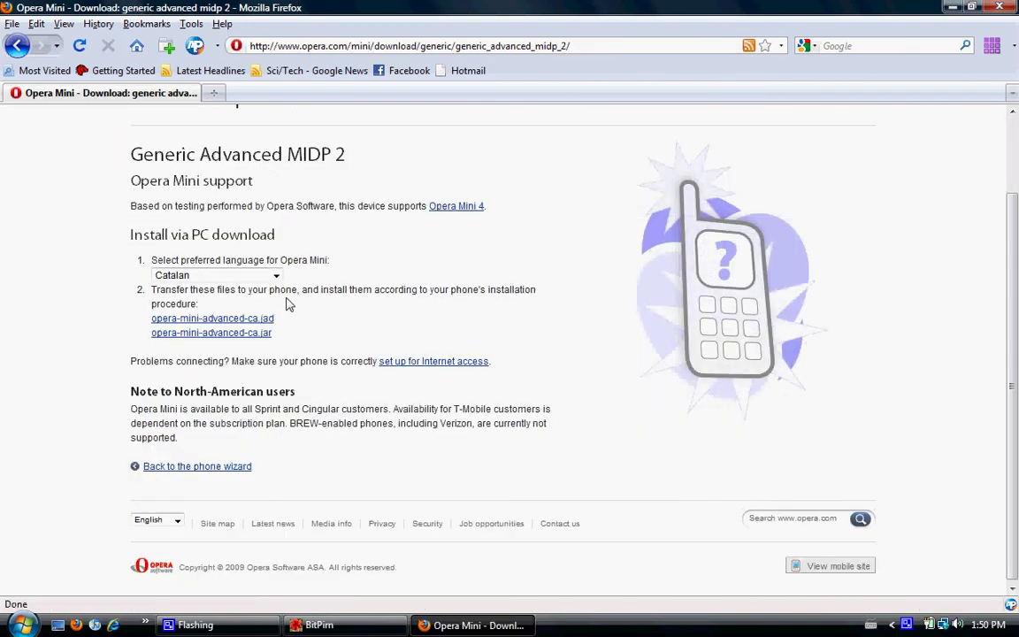
left_click(275, 275)
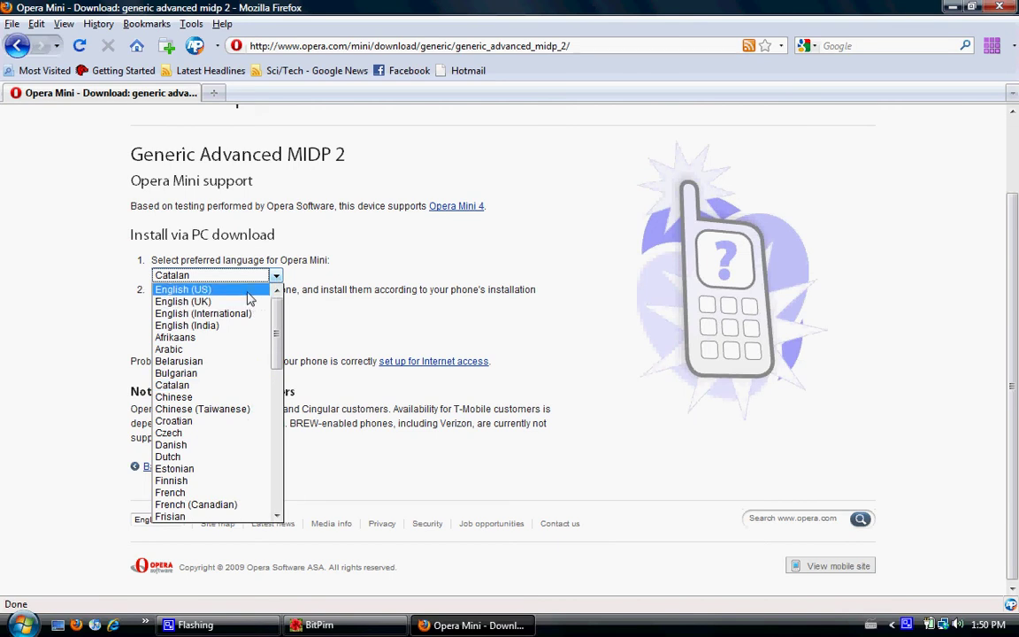
left_click(250, 291)
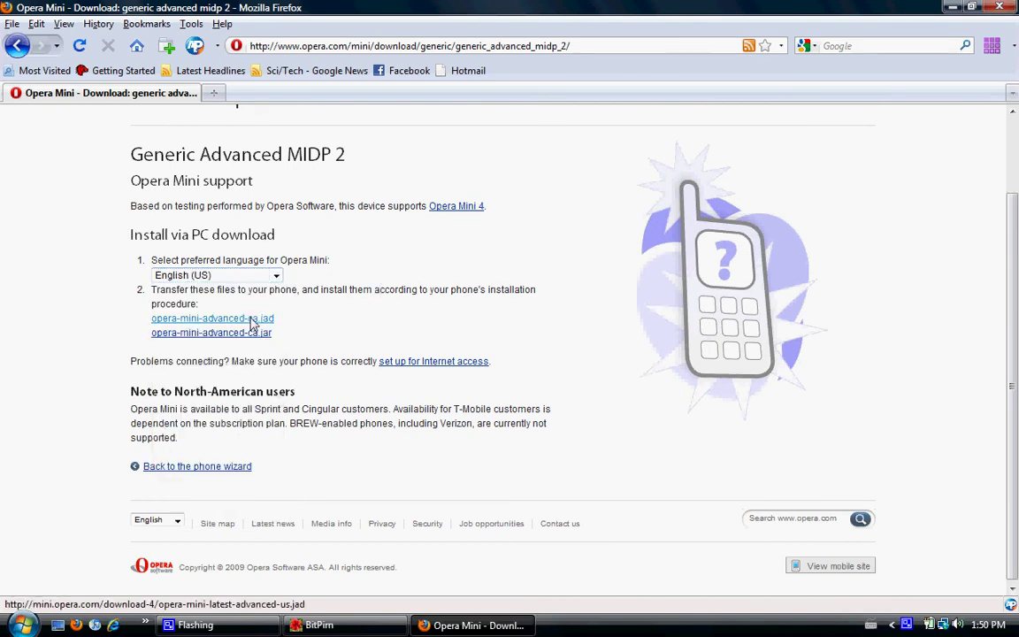
Step: Download the Opera Mini advanced .jad file, saving opera-mini-4.2.14912-advanced-en-us.jad to disk
left_click(251, 317)
left_click(265, 323)
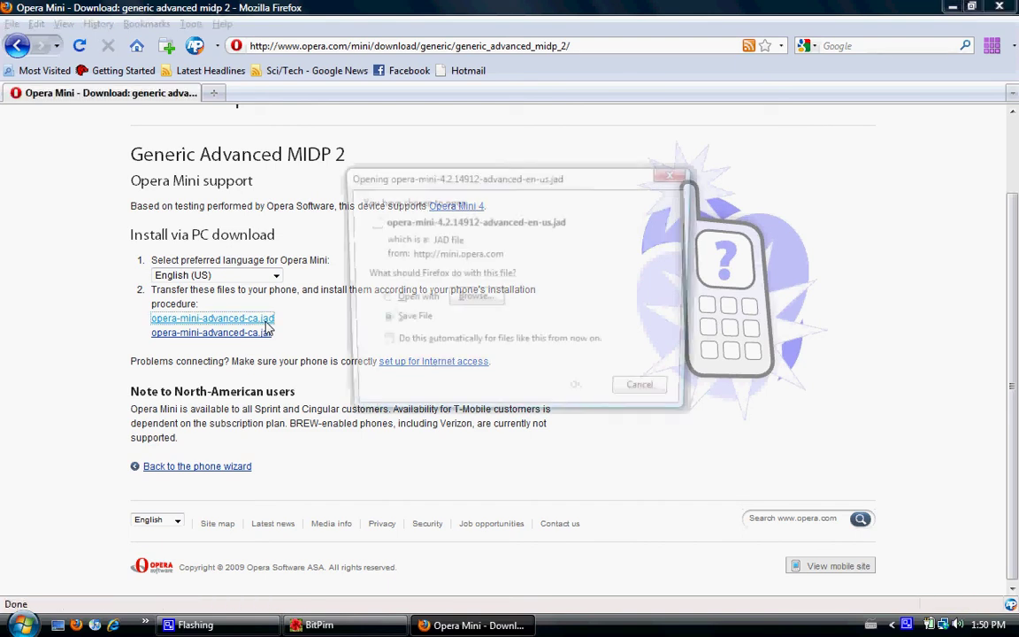
left_click(575, 400)
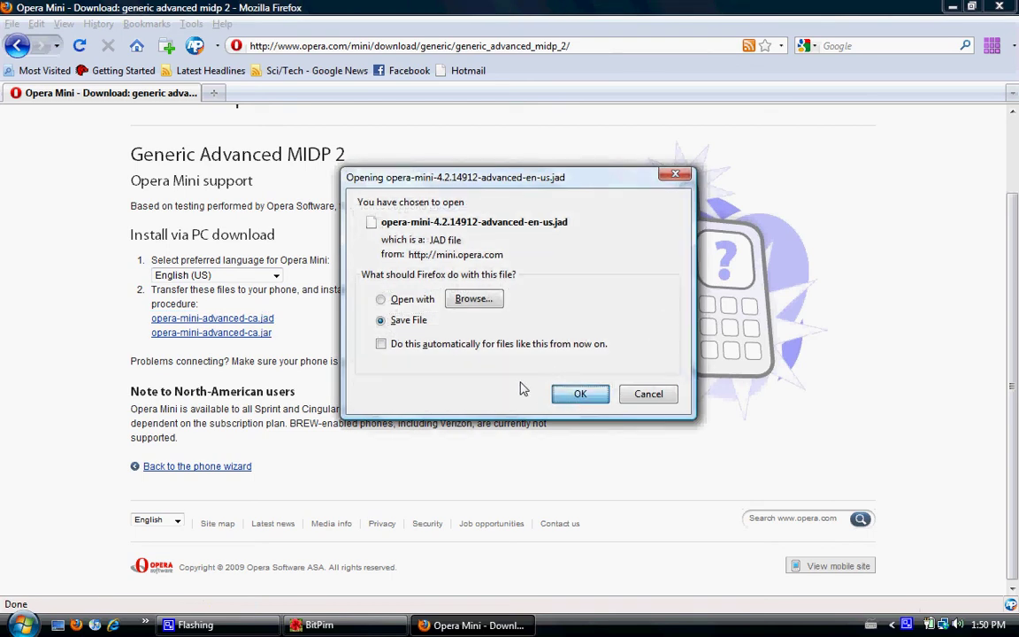
Step: Download the Opera Mini advanced .jar file, saving opera-mini-4.2.14912-advanced-en-us.jar to disk, and open its containing folder
left_click(245, 336)
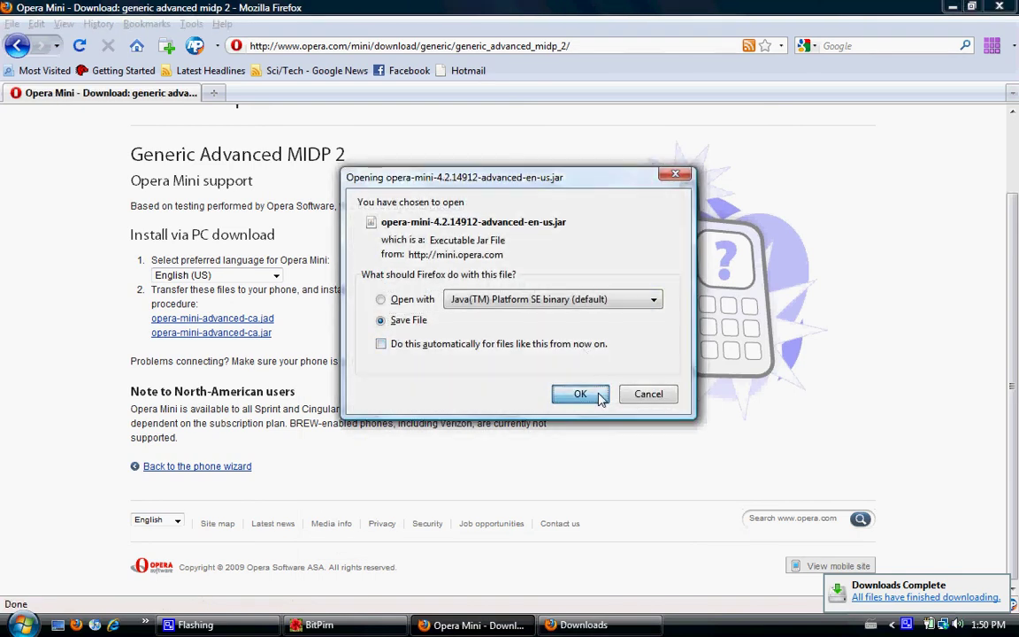
left_click(580, 394)
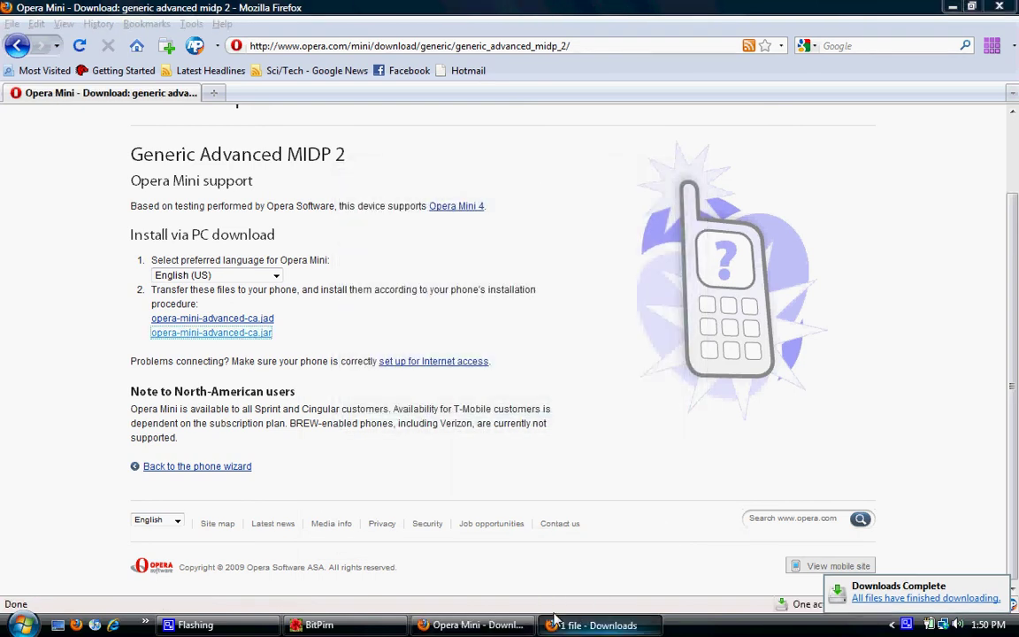
left_click(555, 619)
left_click(448, 397)
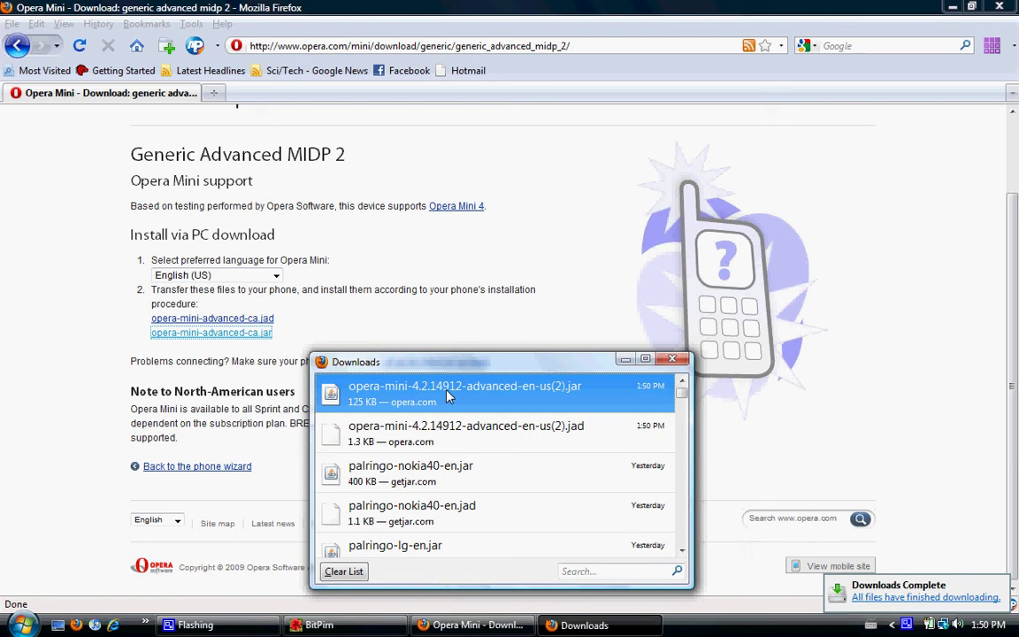
right_click(382, 389)
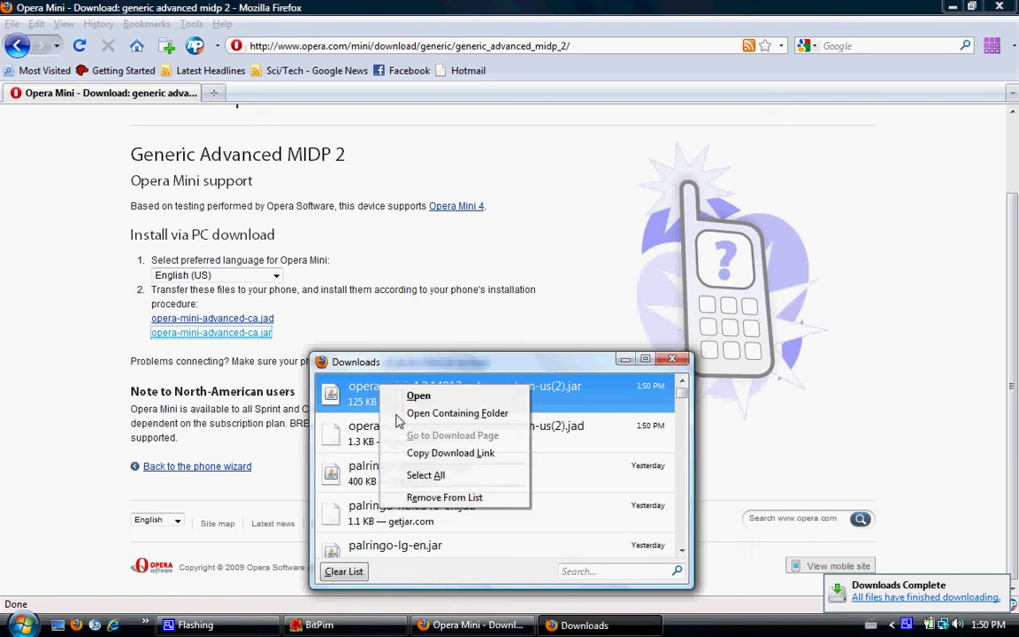
left_click(425, 413)
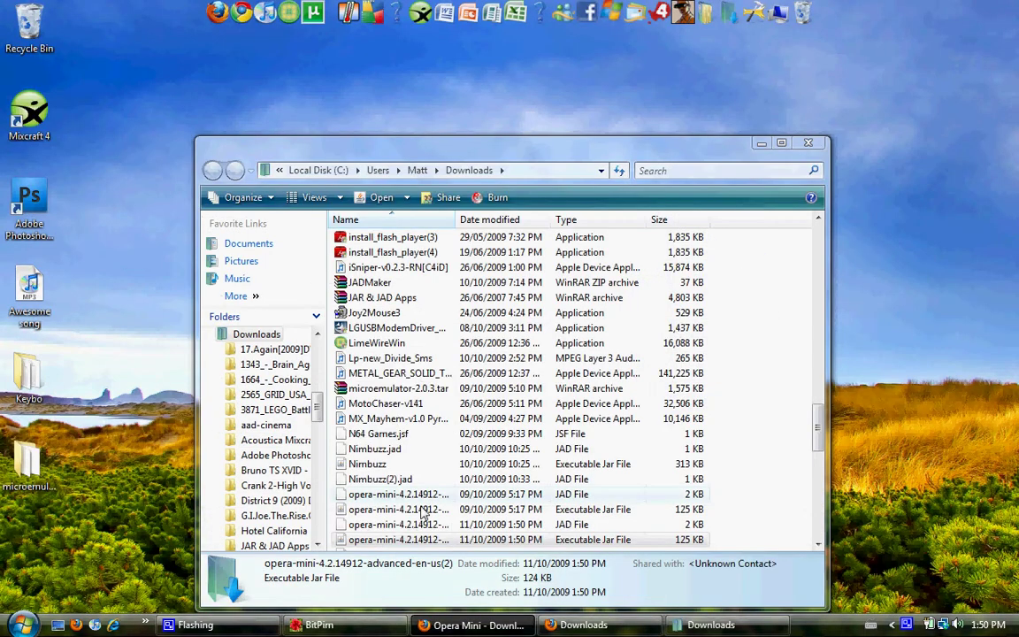
Step: Move the two newly downloaded opera-mini-4.2.14912 files from the Downloads folder to the desktop and close both Downloads windows
left_click(408, 527, "shift")
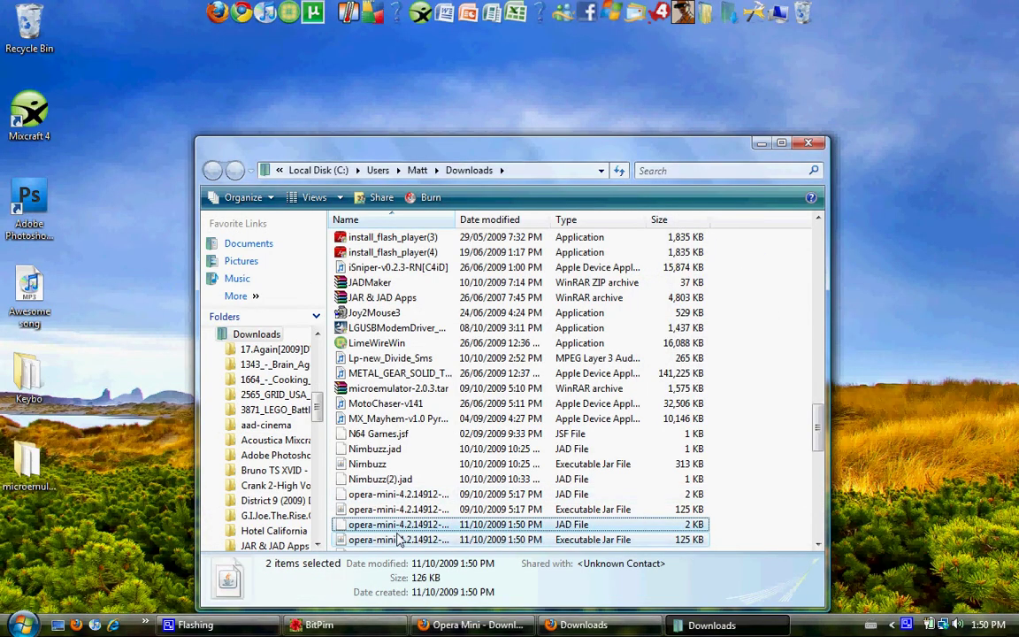
left_click_drag(341, 526, 115, 440)
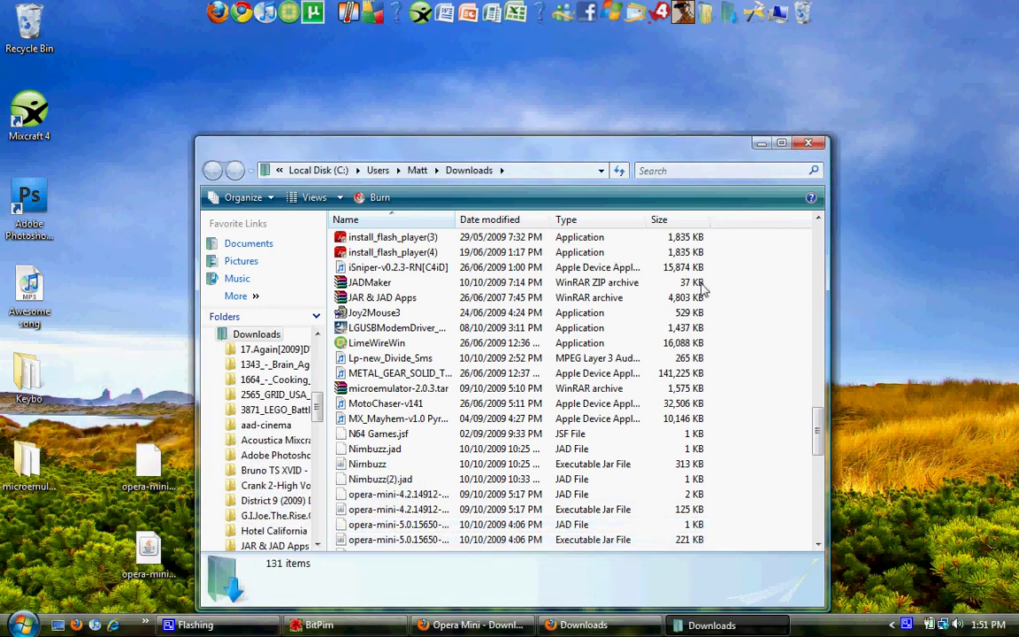
left_click(808, 143)
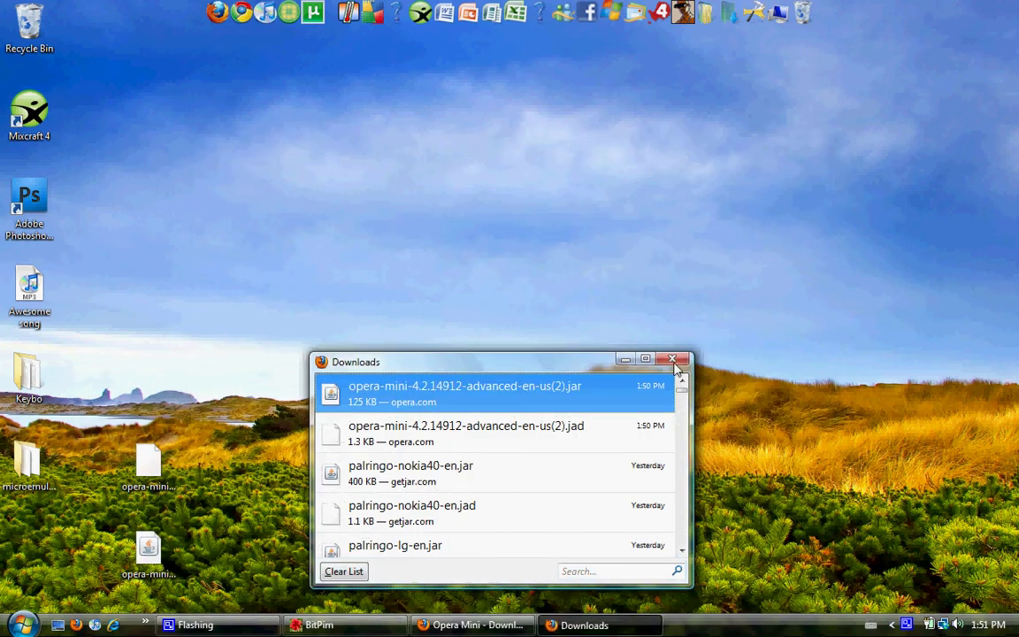
left_click(673, 360)
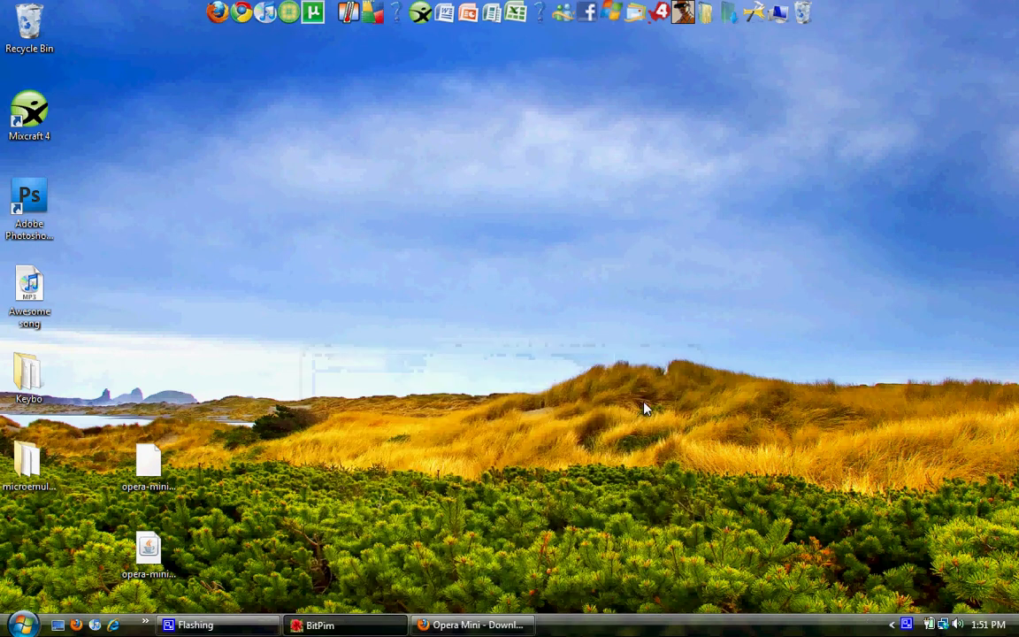
Step: Switch to BitPim and open folder 12 under brew/ams in the phone's filesystem
left_click(370, 623)
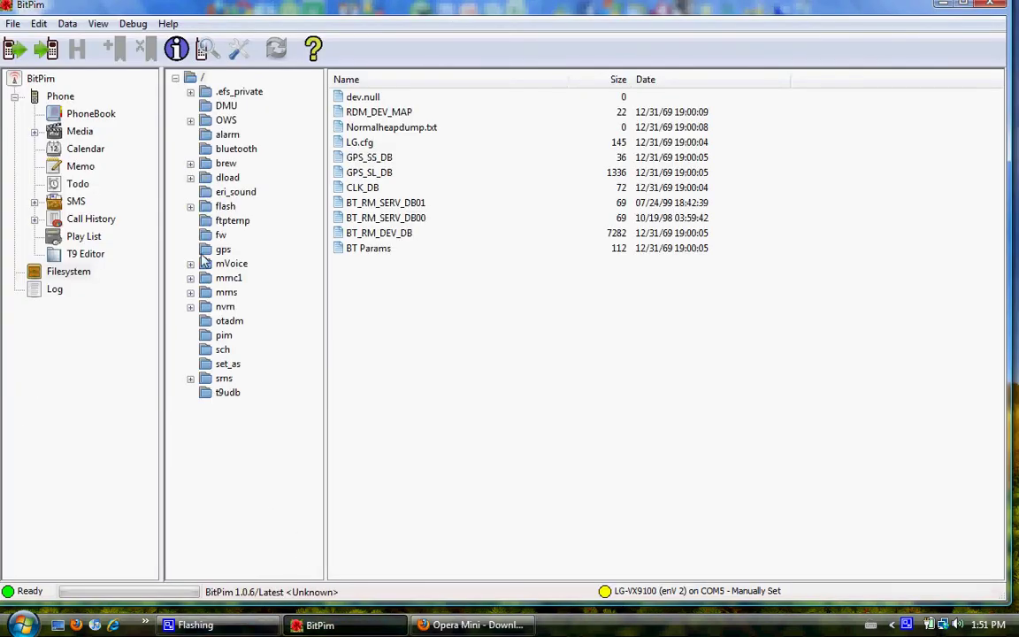
left_click(191, 165)
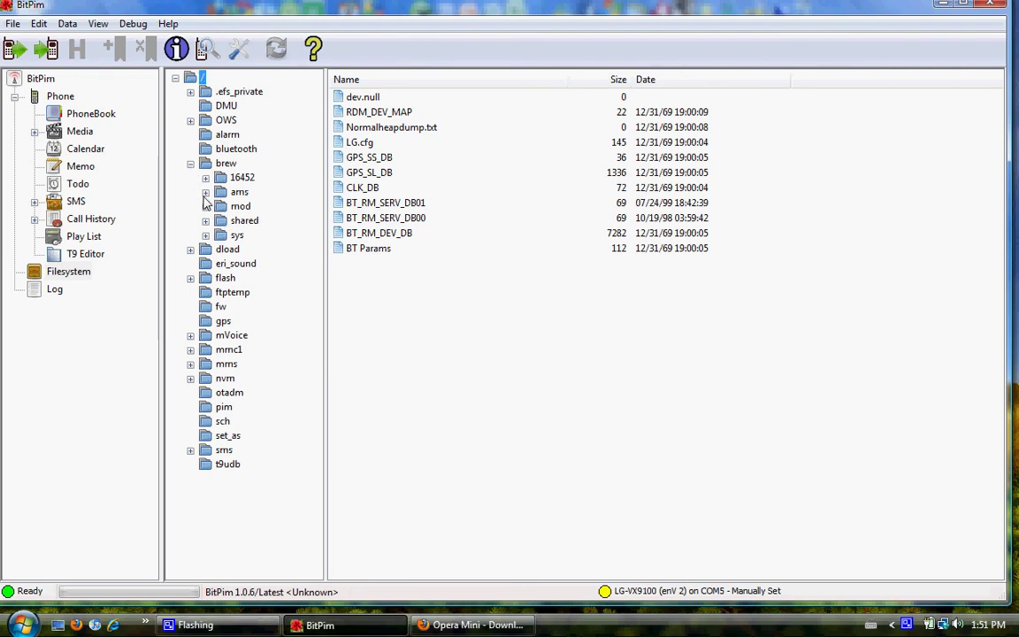
left_click(206, 193)
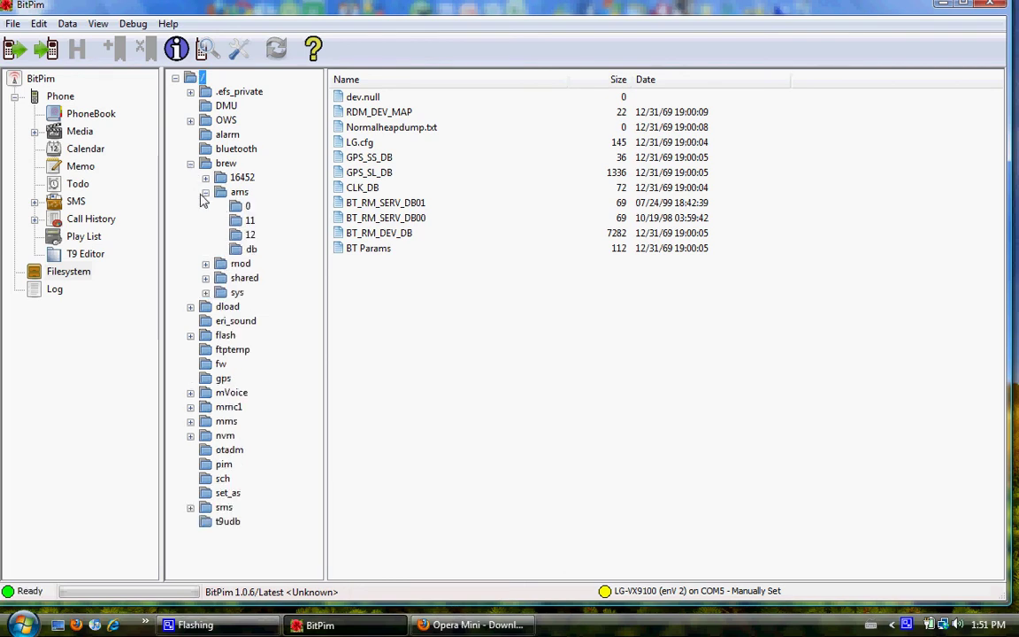
left_click(242, 232)
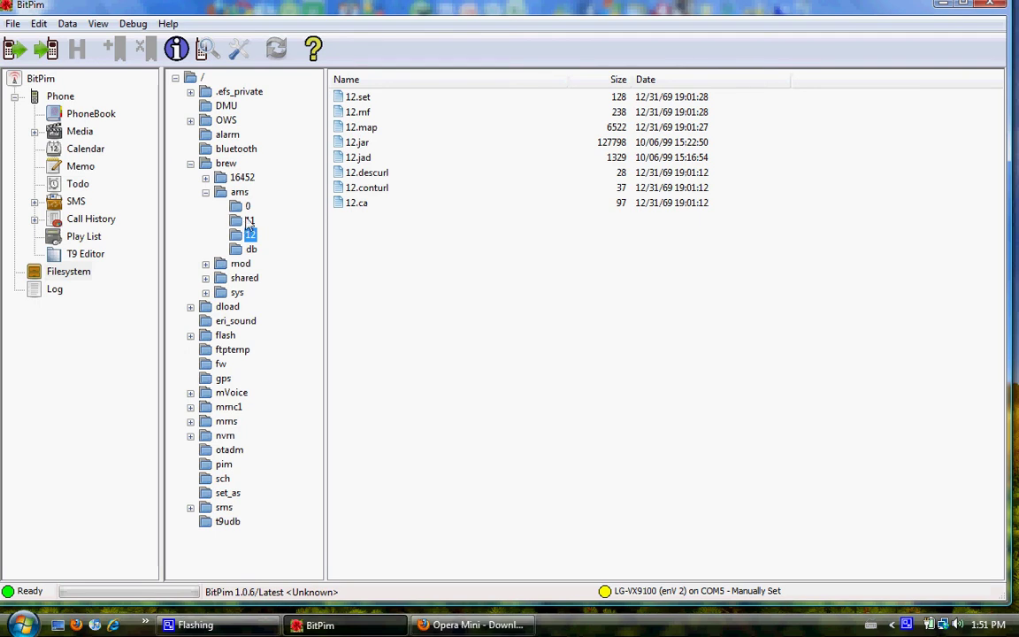
Step: Compare the files in folders 11 and 12 under brew/ams, finishing on folder 12
left_click(242, 221)
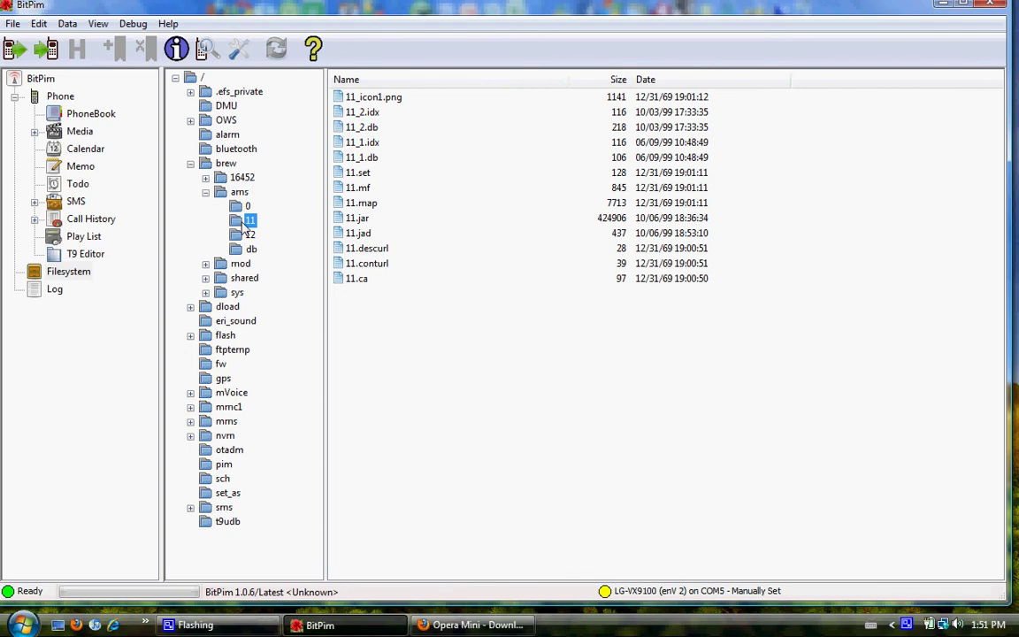
left_click(246, 236)
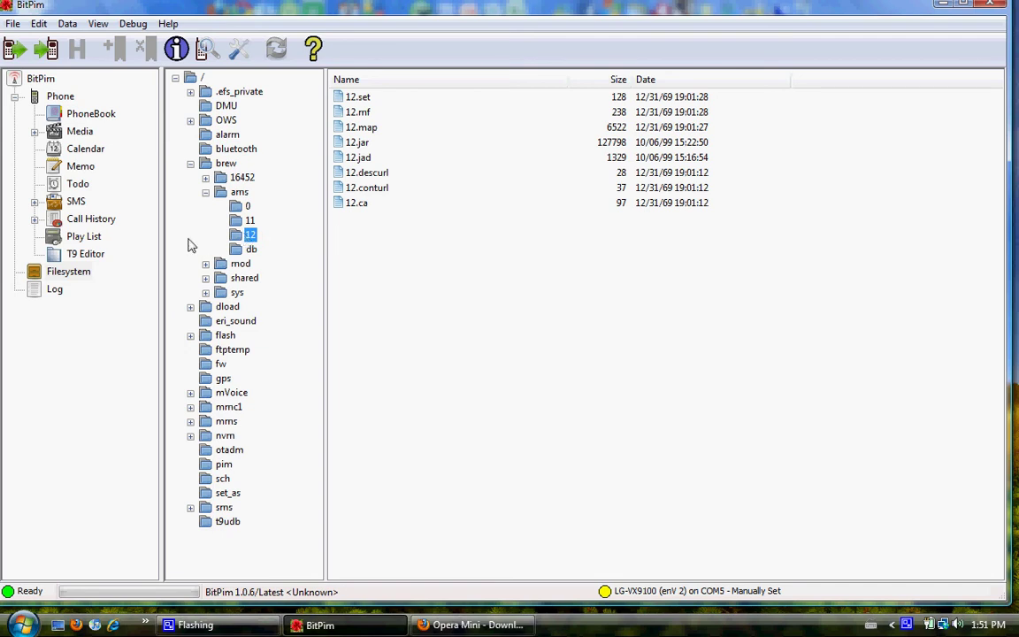
left_click(247, 221)
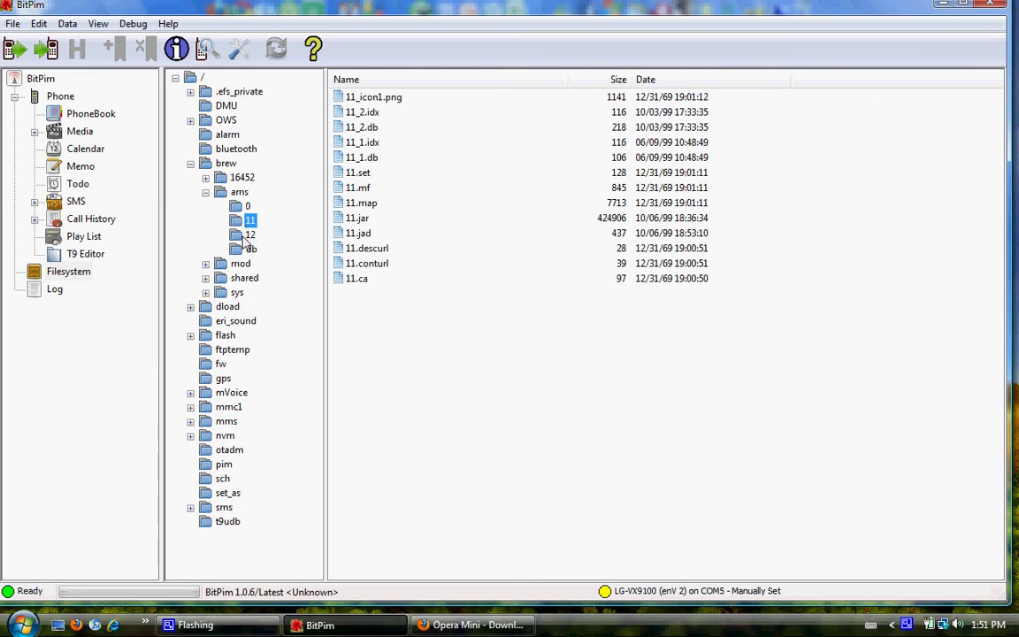
left_click(248, 235)
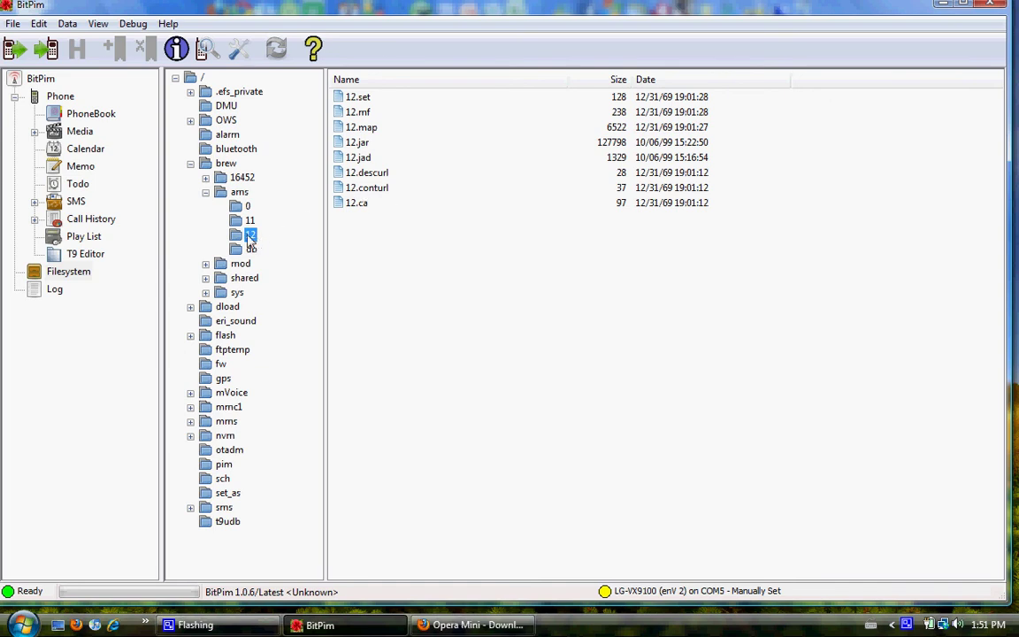
Step: Examine the 12.jar and 12.jad entries in folder 12 to see how the application files are named
left_click(361, 145)
key("Down")
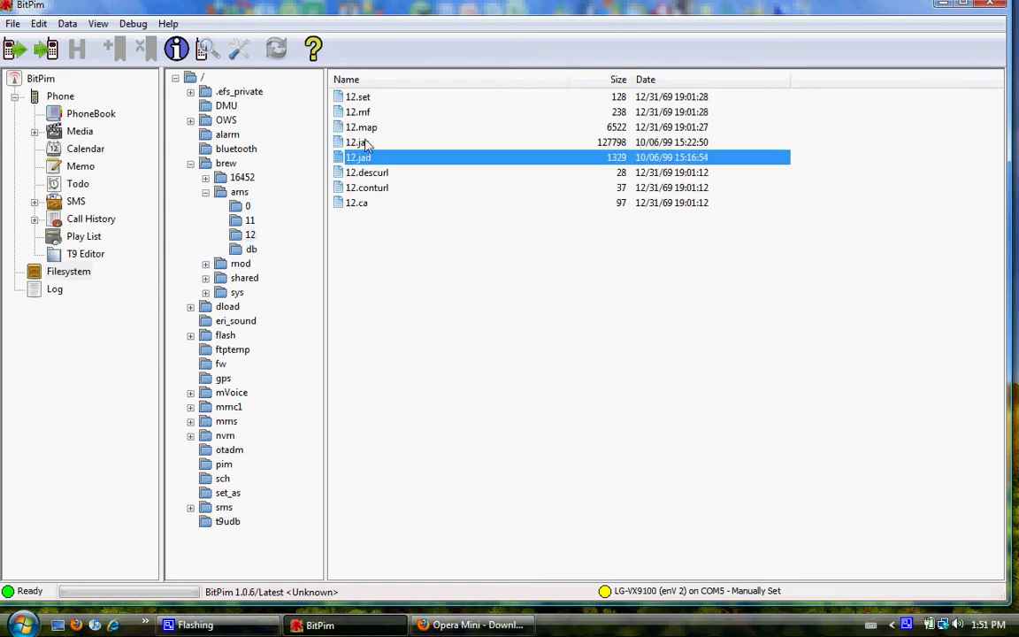
left_click(365, 144)
key("Down")
left_click(367, 146)
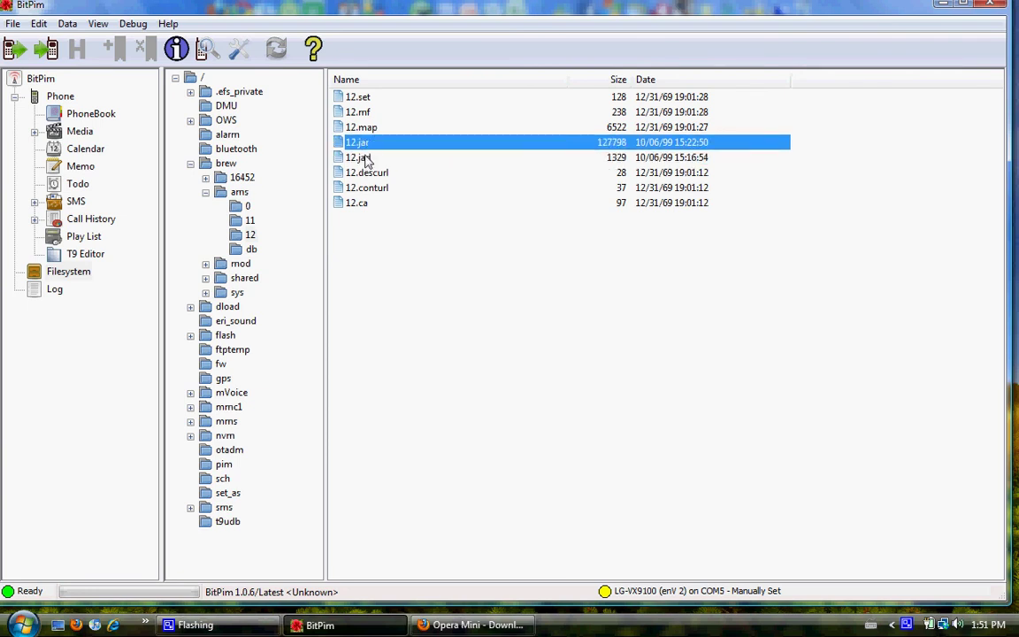
left_click(390, 253)
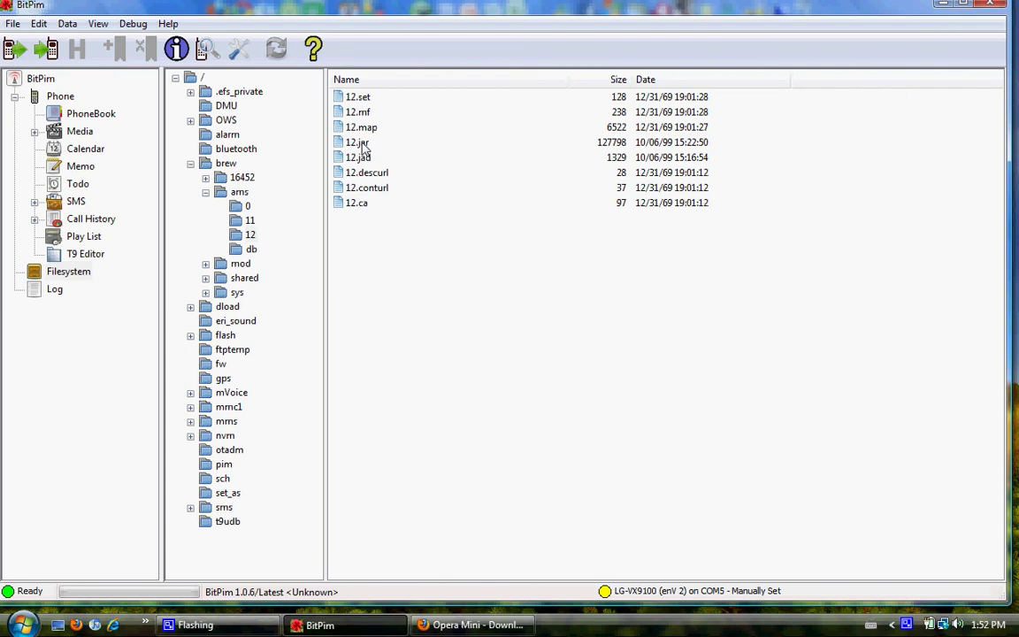
left_click(362, 144)
left_click(364, 158)
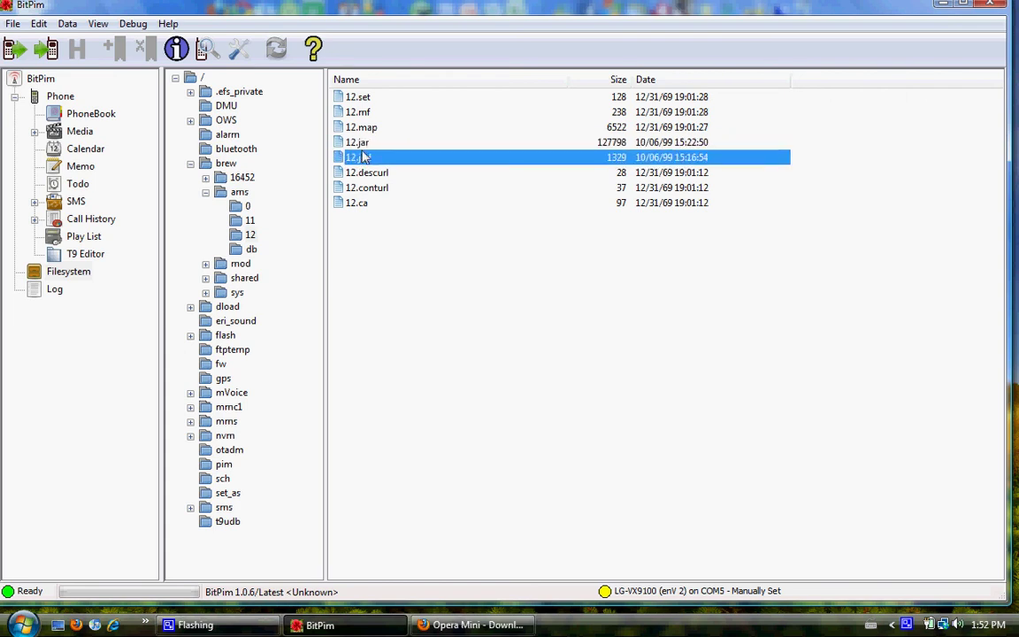
left_click(365, 144)
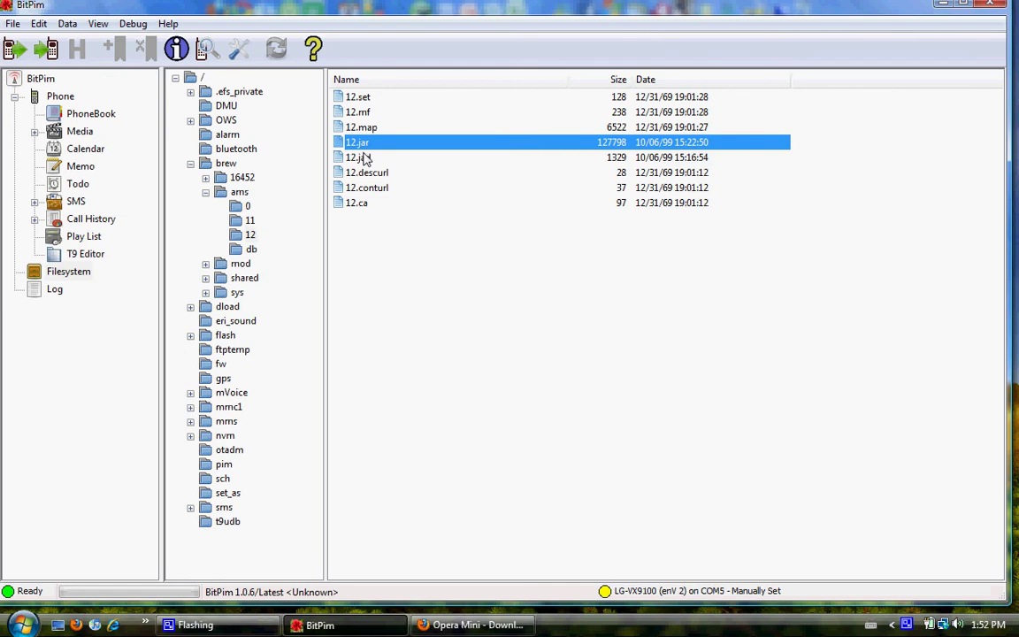
left_click(364, 157)
left_click(365, 145)
right_click(366, 146)
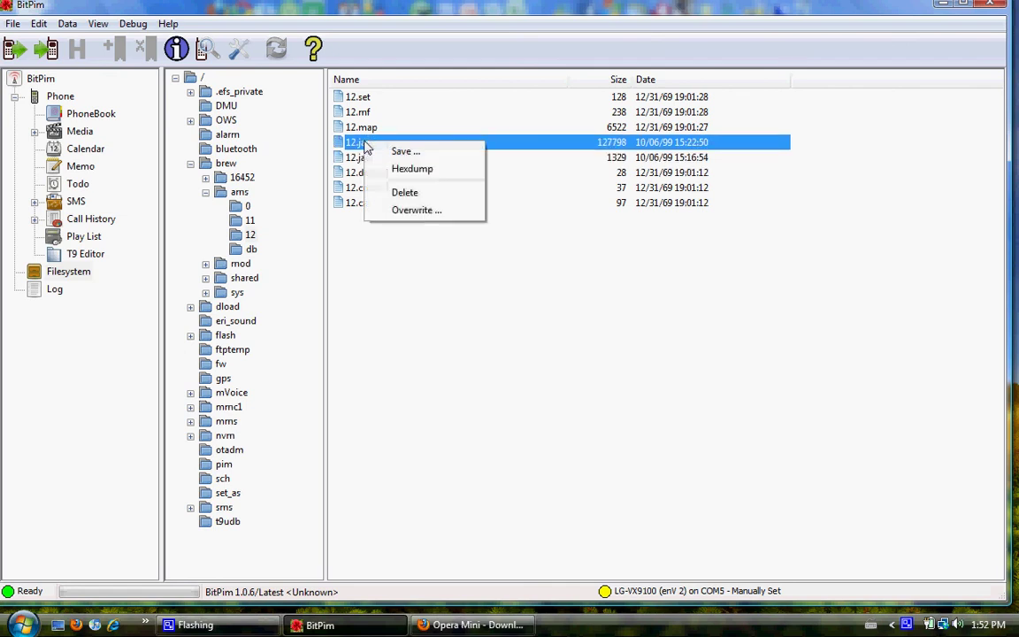
left_click(393, 151)
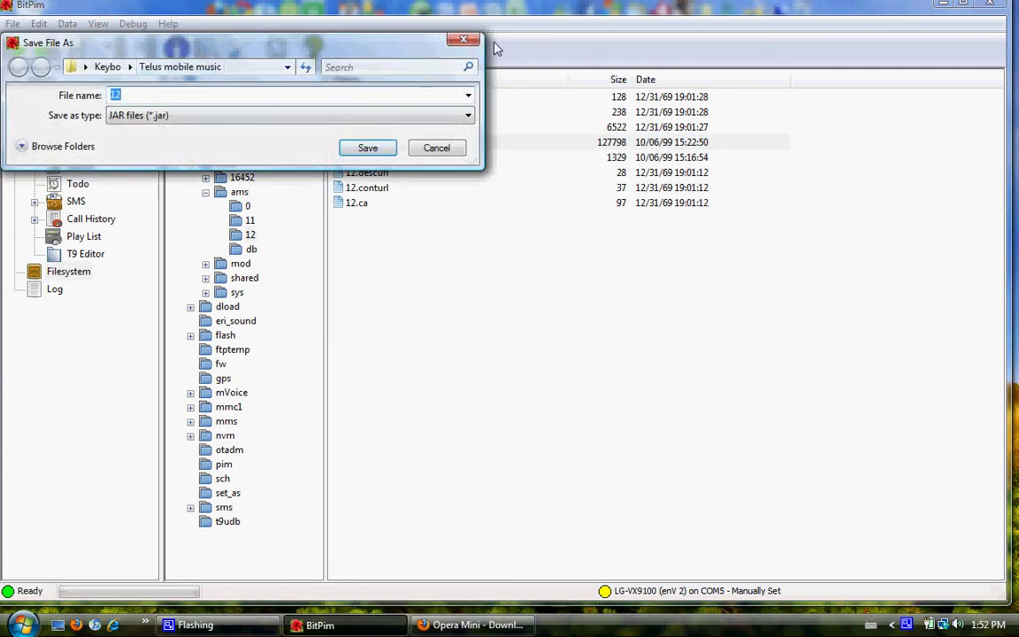
left_click(463, 39)
left_click(425, 240)
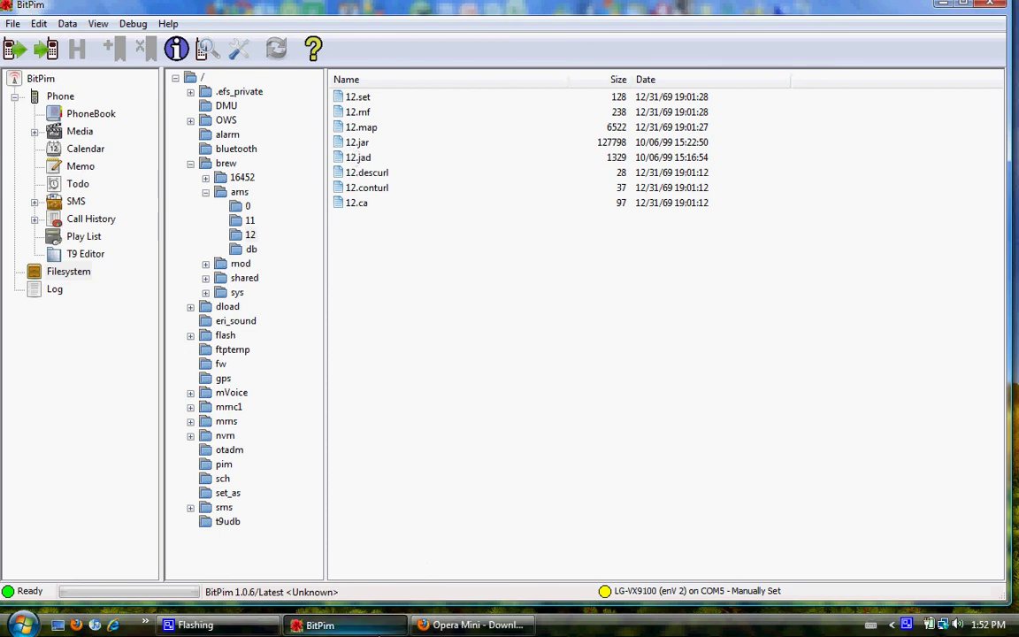
left_click(314, 625)
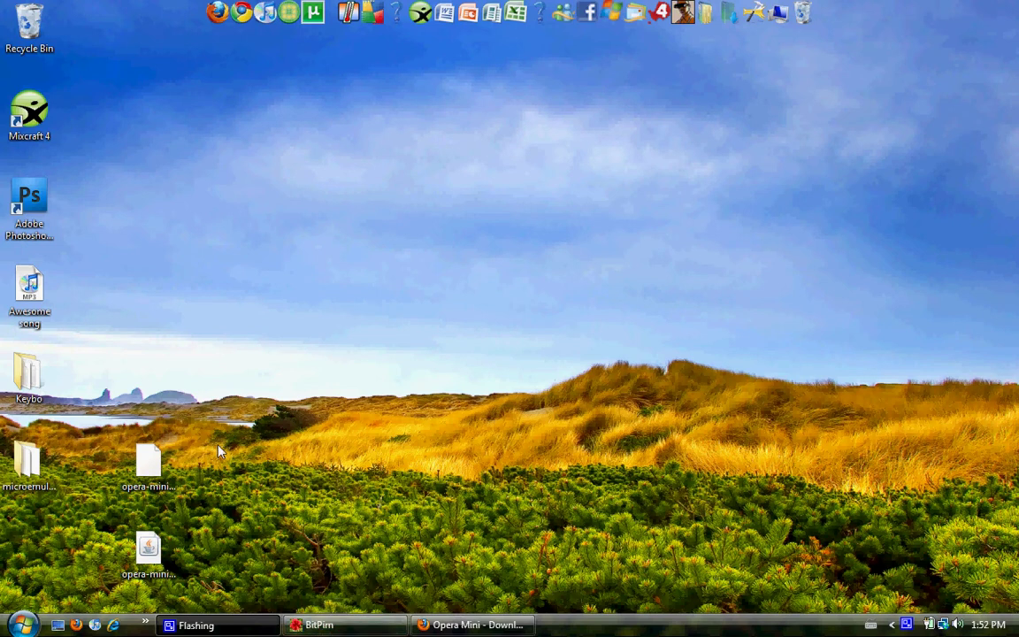
left_click(317, 626)
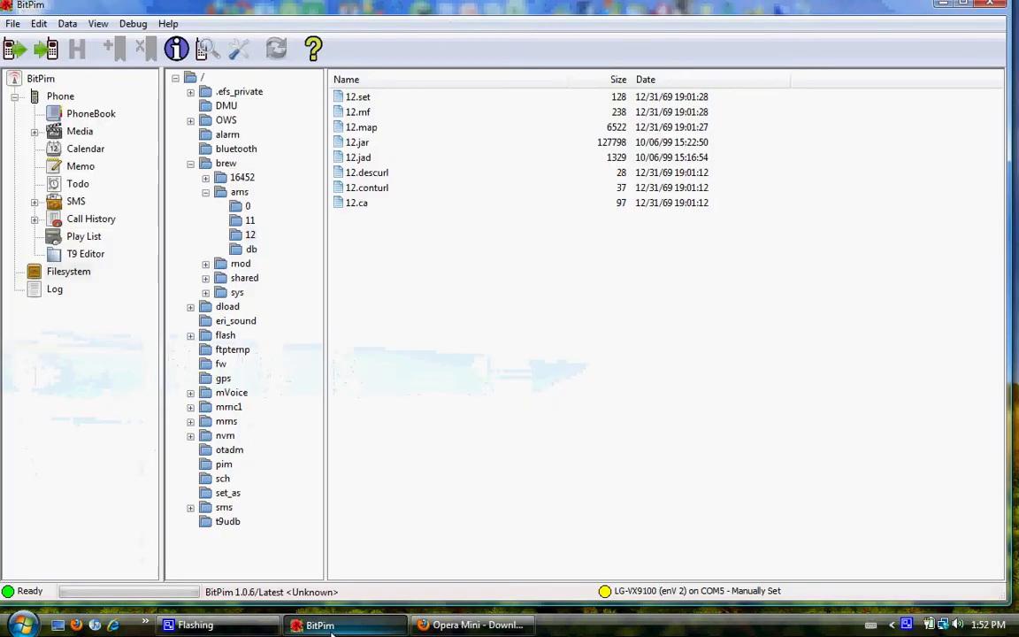
left_click(251, 235)
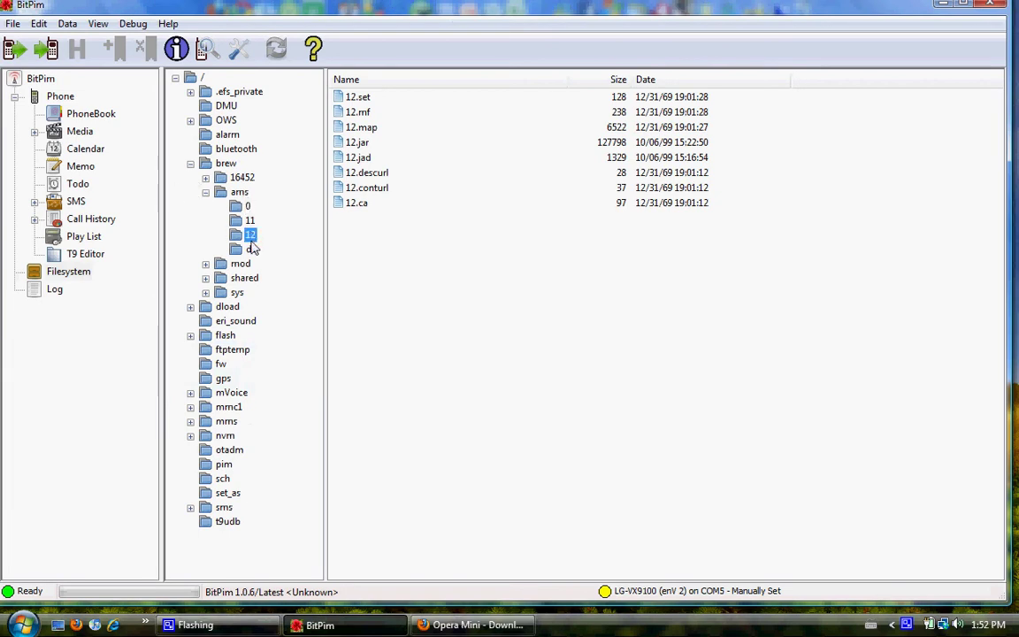
Step: Go to the desktop and rename the Opera Mini .jad file as 12.jad
left_click(347, 629)
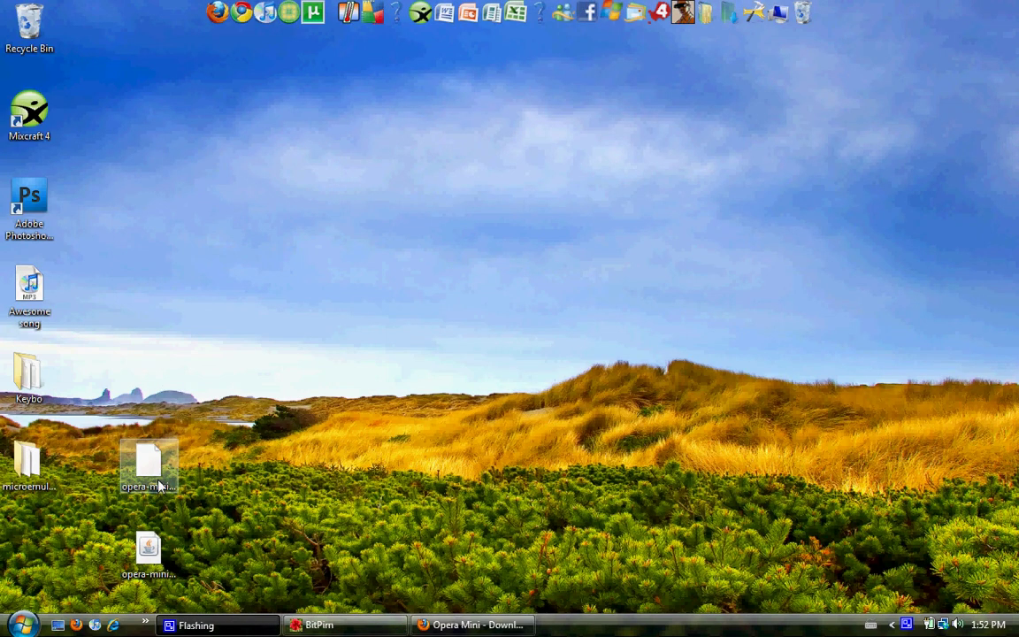
left_click(160, 485)
key("F2")
type("12.jad")
key("Return")
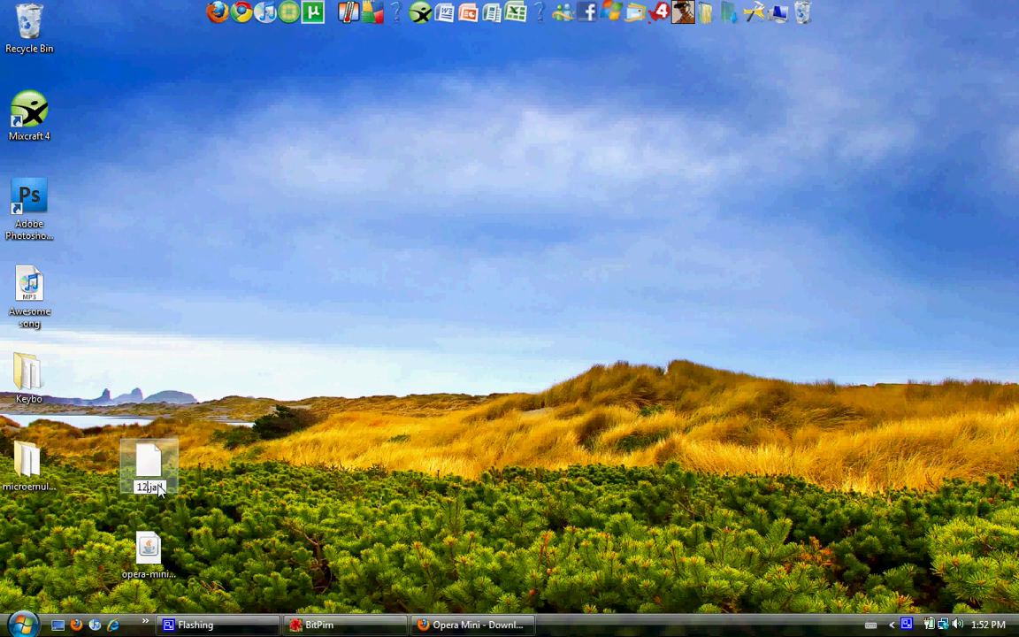
Step: Rename the Opera Mini executable jar file on the desktop as 12 and place it beside 12.jad
left_click(150, 555)
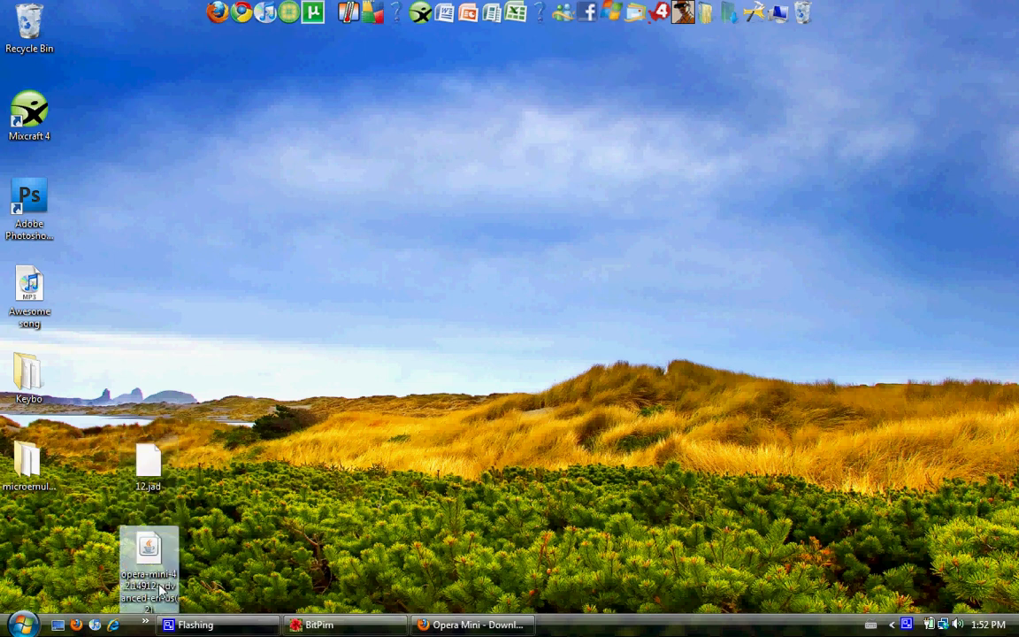
key("F2")
type("12")
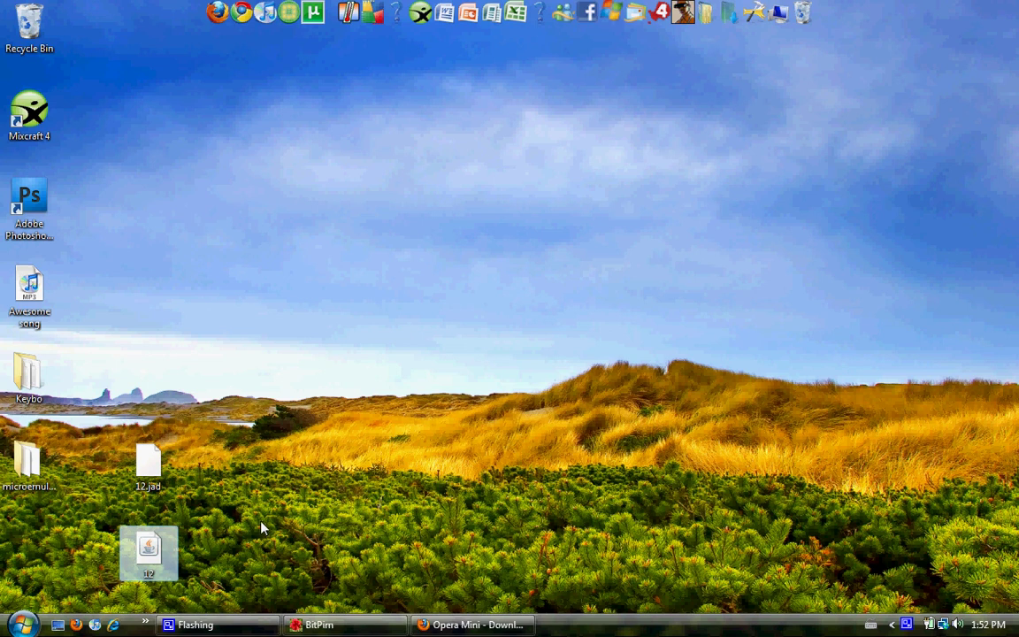
left_click(204, 462)
left_click_drag(159, 554, 279, 464)
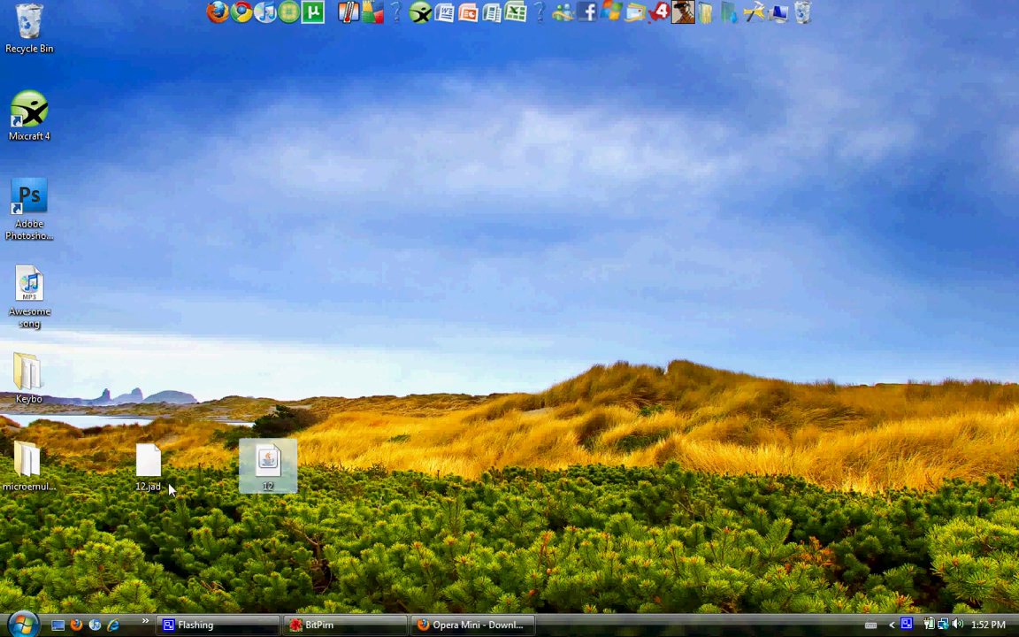
Step: Bring up BitPim and resize its window so folder 12's file list sits beside the desktop files 12.jad and 12
left_click(318, 625)
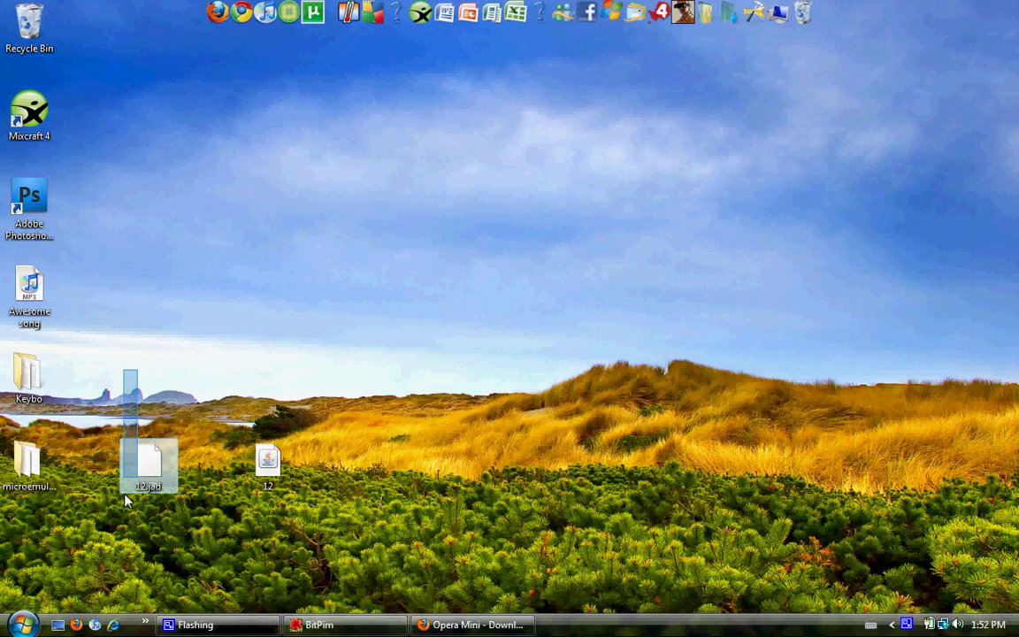
left_click_drag(136, 369, 347, 489)
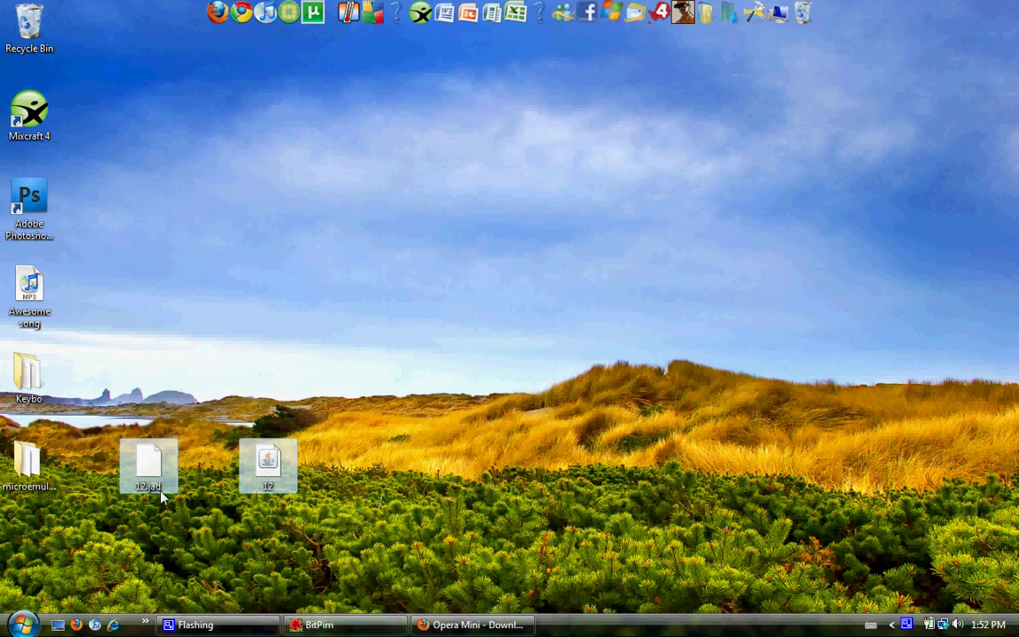
left_click(336, 625)
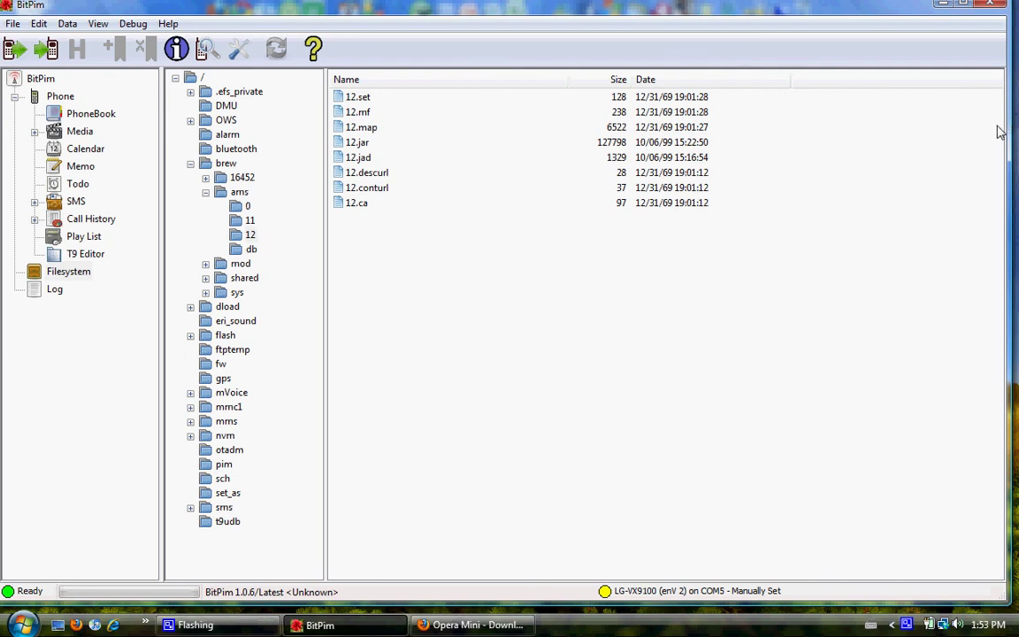
left_click_drag(1000, 130, 725, 12)
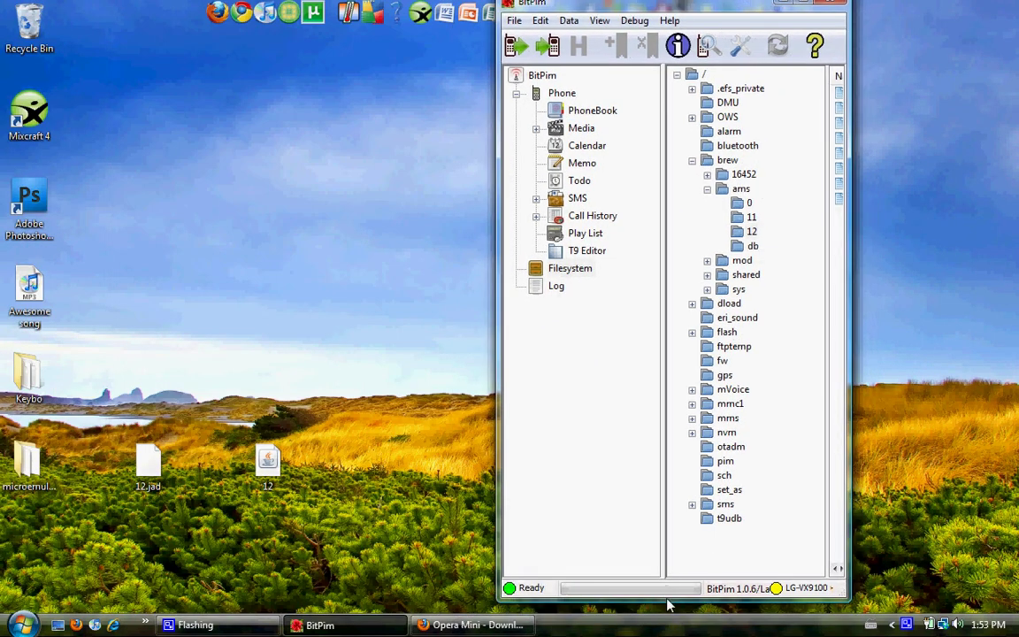
left_click_drag(667, 605, 672, 372)
left_click_drag(851, 284, 995, 281)
Step: Copy the desktop files 12.jad and 12 together into phone folder brew/ams/12, and move the BitPim window fully into view
left_click_drag(86, 416, 920, 234)
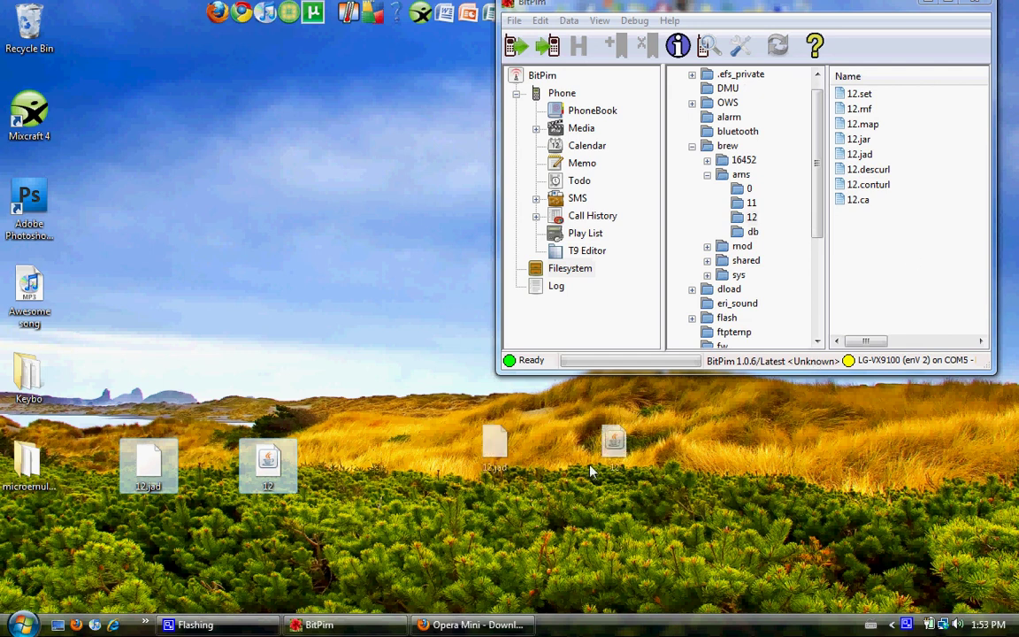
left_click(410, 455)
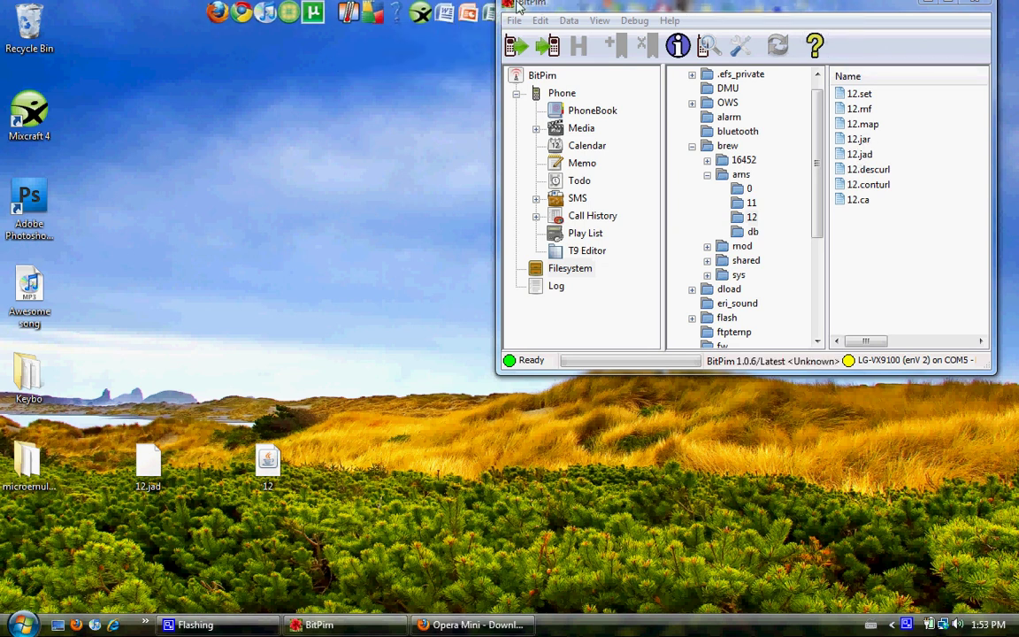
left_click_drag(518, 10, 360, 100)
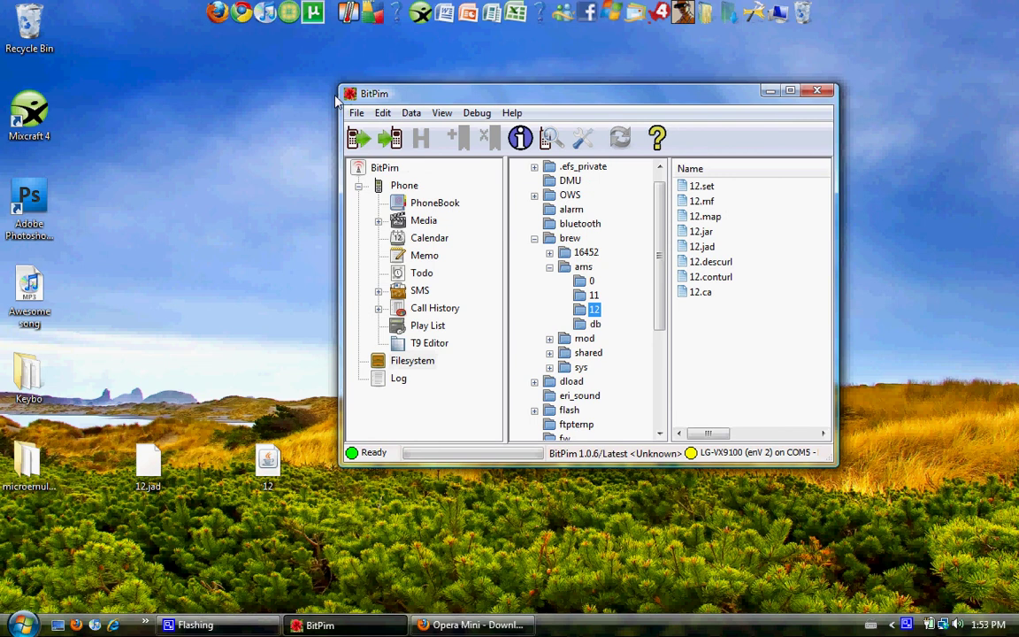
left_click(274, 152)
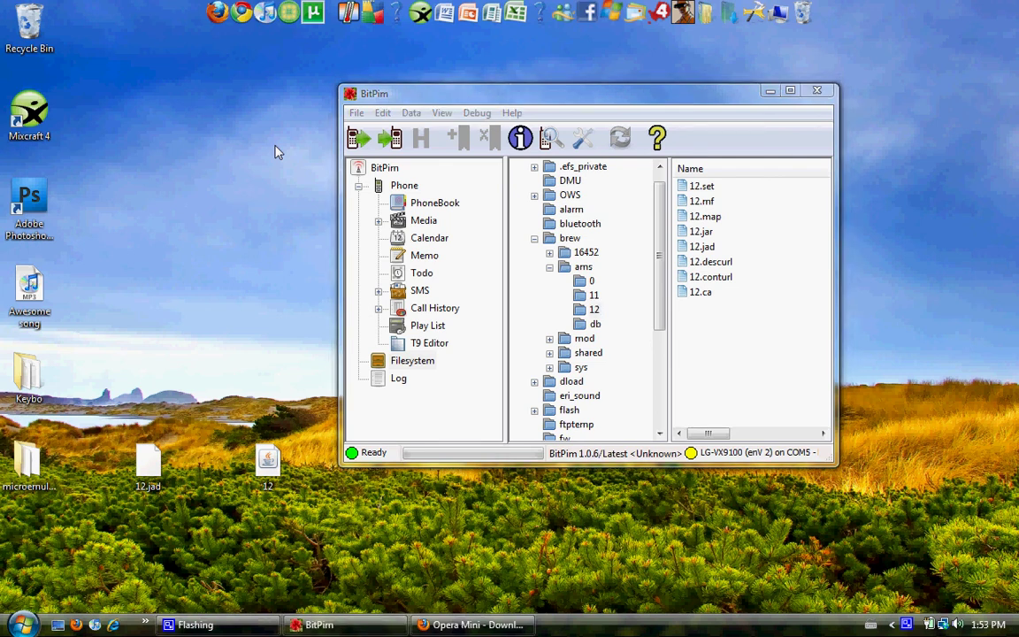